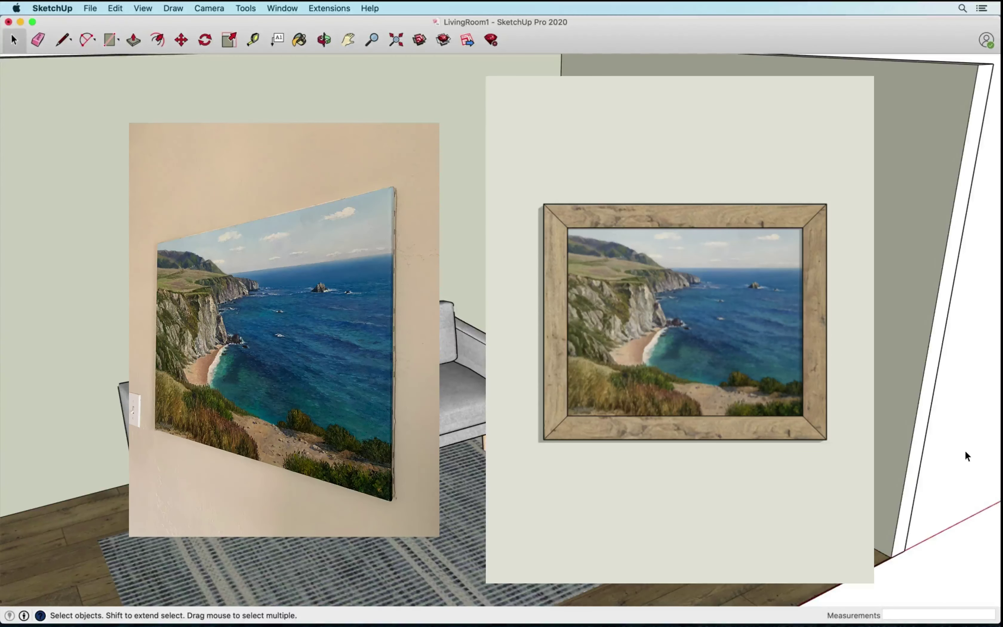
# Zoom out until the whole LivingRoom1 model with its sofa, rug and wood floor is visible.
pyautogui.scroll(-3, 596, 327)
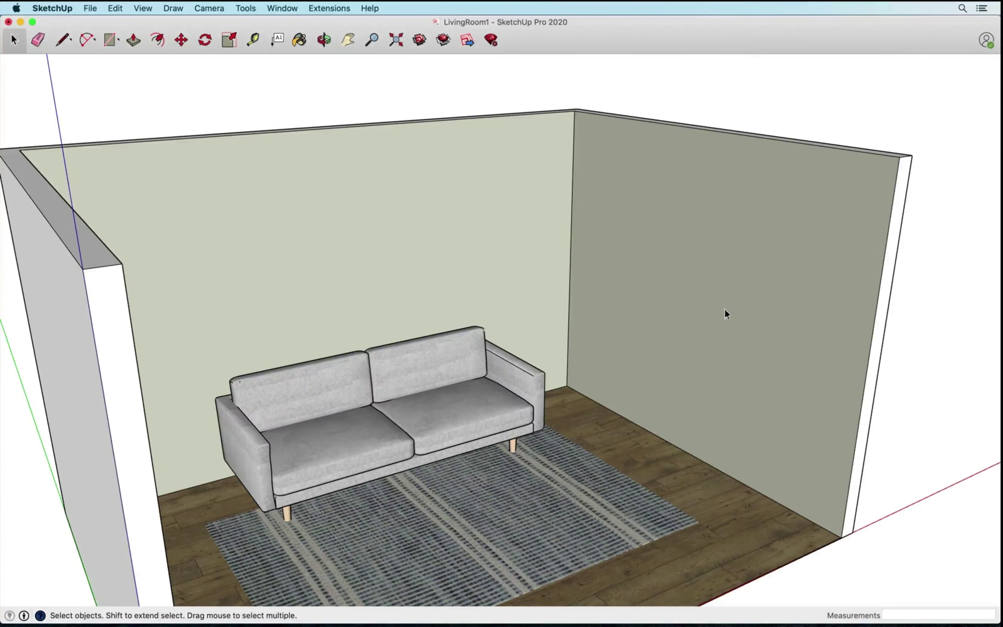
# Orbit and zoom in on the bare green back wall beside the sofa.
pyautogui.moveTo(789, 277)
pyautogui.mouseDown(button='middle')
pyautogui.moveTo(894, 336)
pyautogui.moveTo(794, 228)
pyautogui.moveTo(532, 245)
pyautogui.mouseUp(button='middle')
pyautogui.moveTo(511, 331); pyautogui.dragTo(500, 342, button='middle')
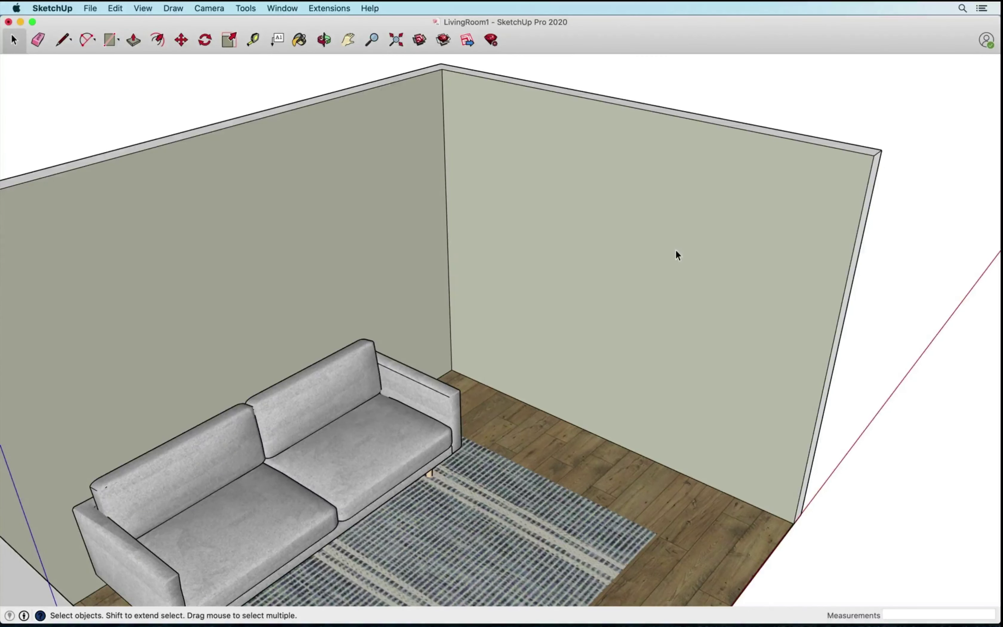
pyautogui.moveTo(676, 251); pyautogui.dragTo(514, 160, button='middle')
pyautogui.scroll(-5, 513, 160)
pyautogui.click(514, 160)
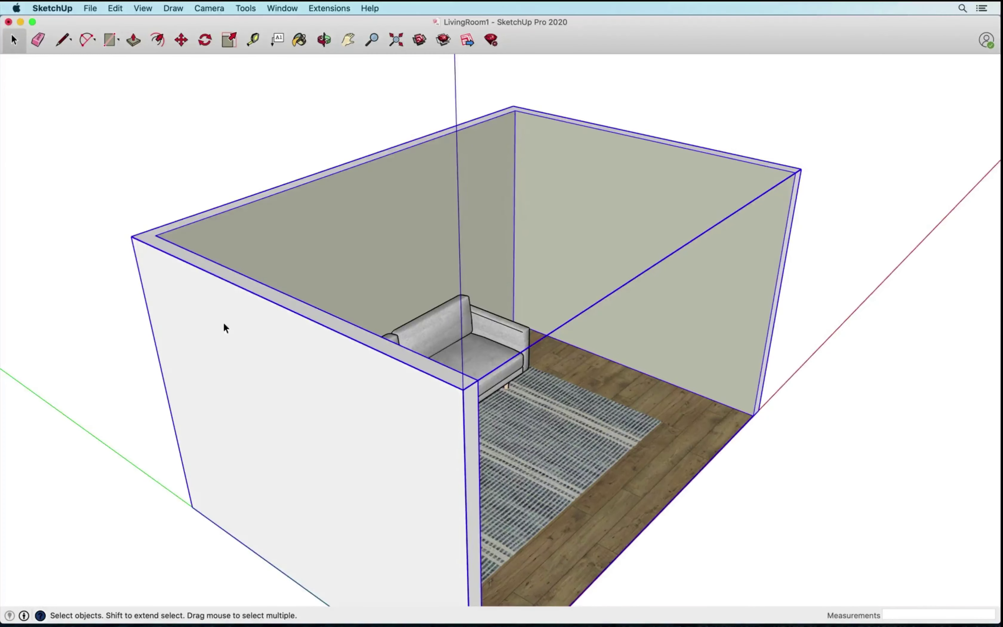
pyautogui.scroll(3, 640, 202)
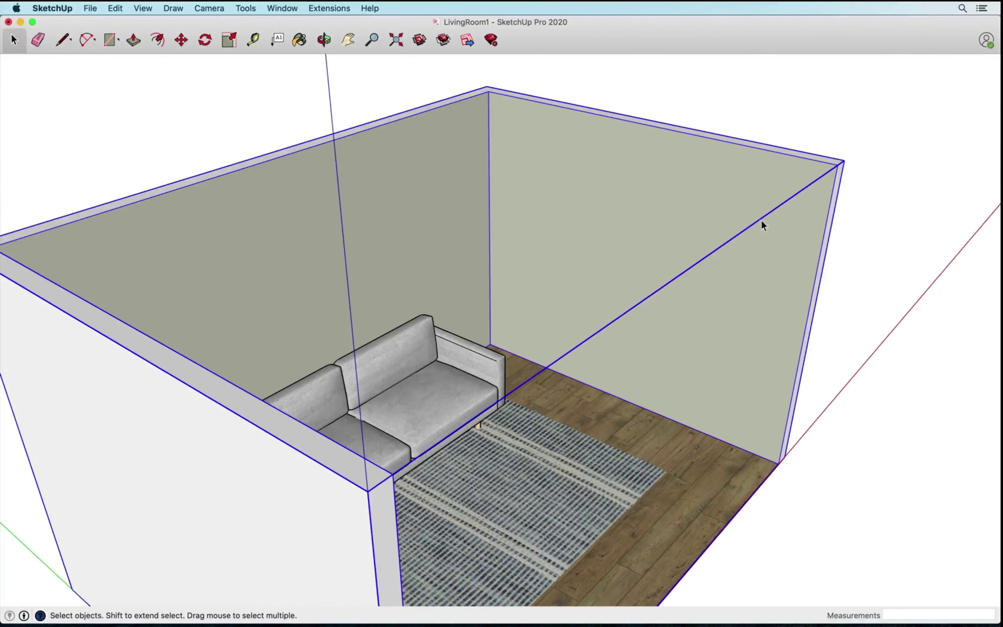
pyautogui.click(749, 90)
pyautogui.moveTo(749, 91); pyautogui.dragTo(660, 217, button='middle')
pyautogui.scroll(5, 661, 217)
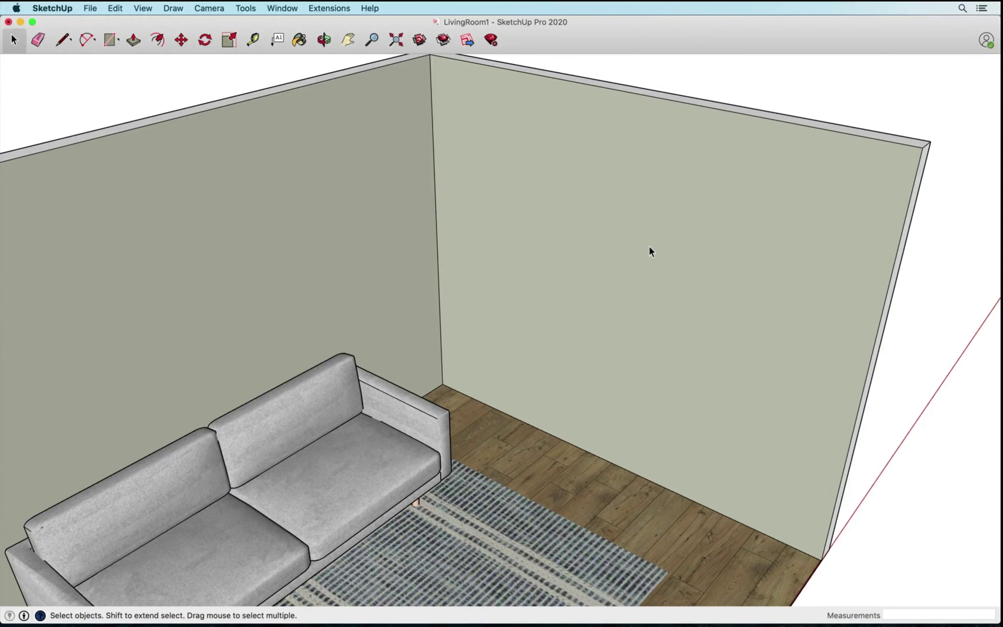
pyautogui.scroll(-5, 629, 262)
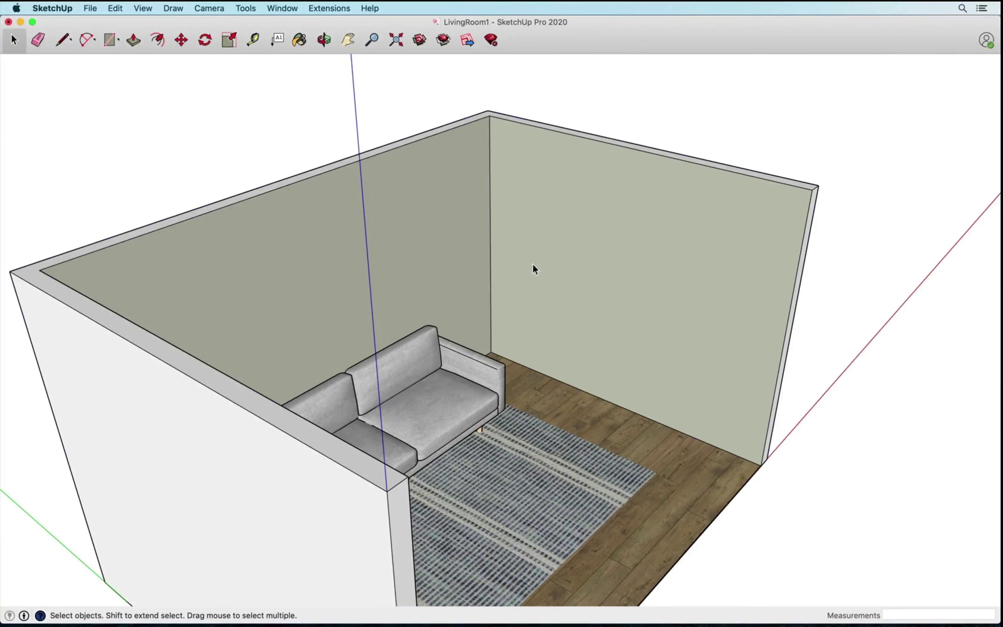
pyautogui.click(533, 265)
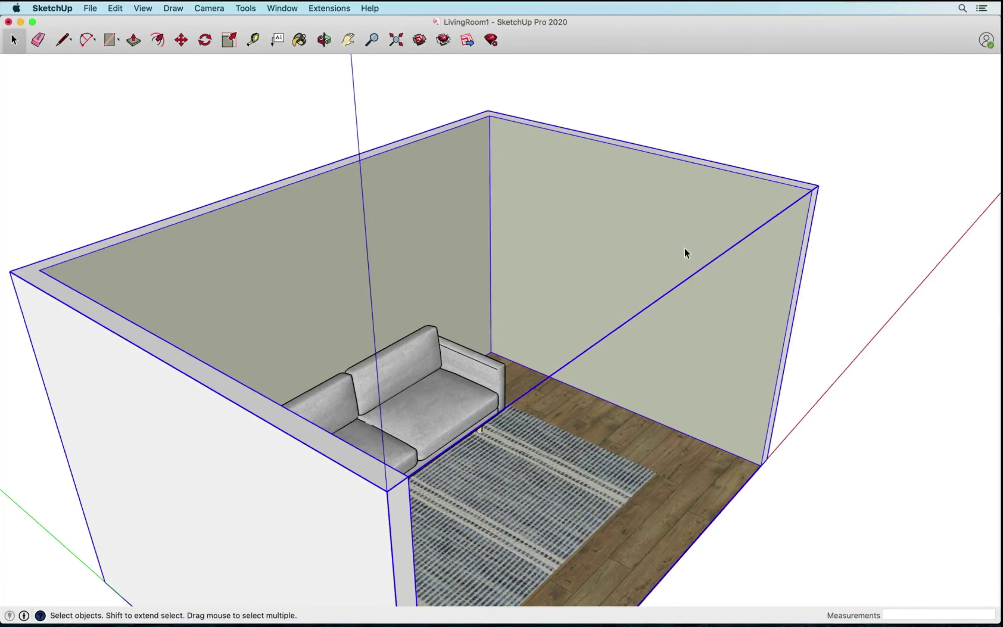
pyautogui.scroll(5, 647, 236)
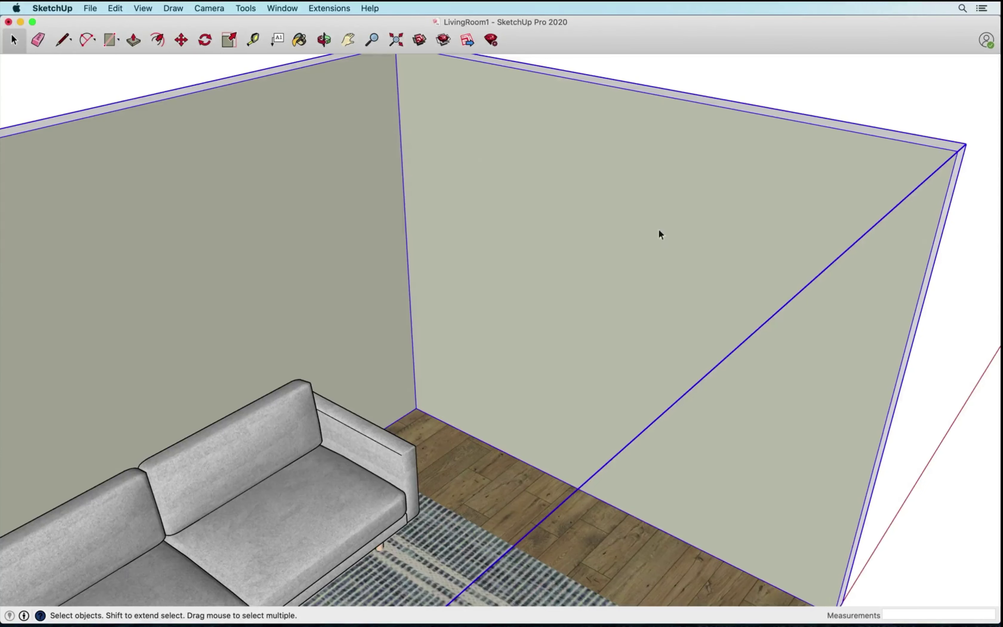
pyautogui.scroll(5, 609, 215)
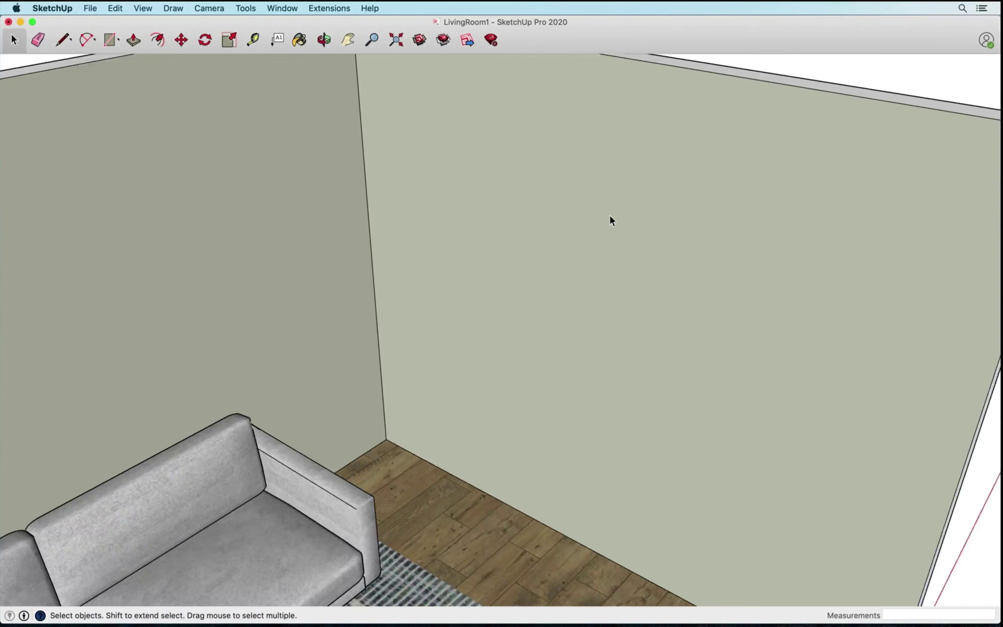
# Draw a 30 × 24 inch rectangle on the back wall.
pyautogui.press('r')
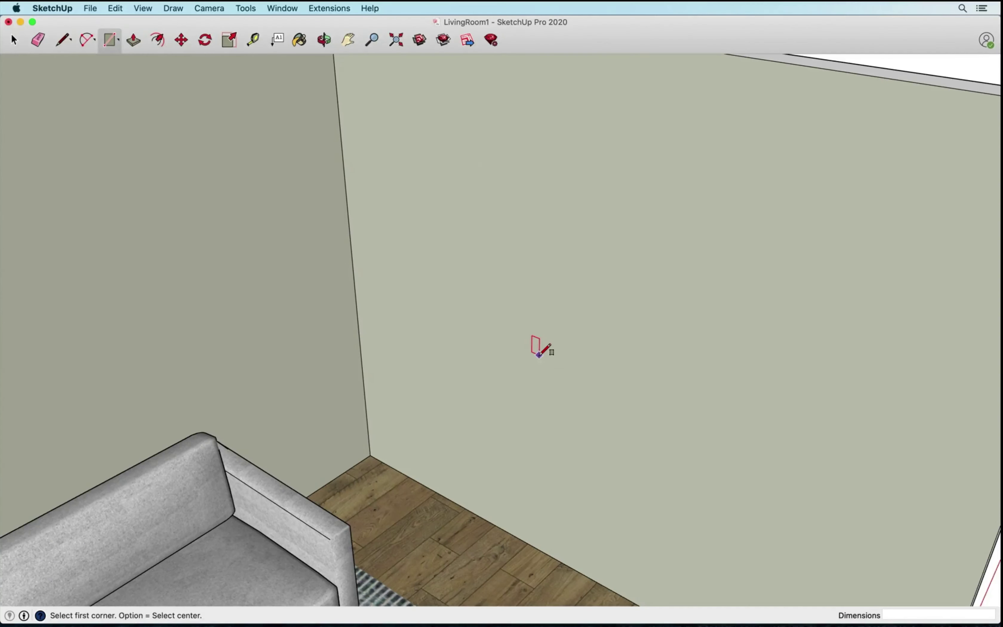
pyautogui.scroll(1, 617, 323)
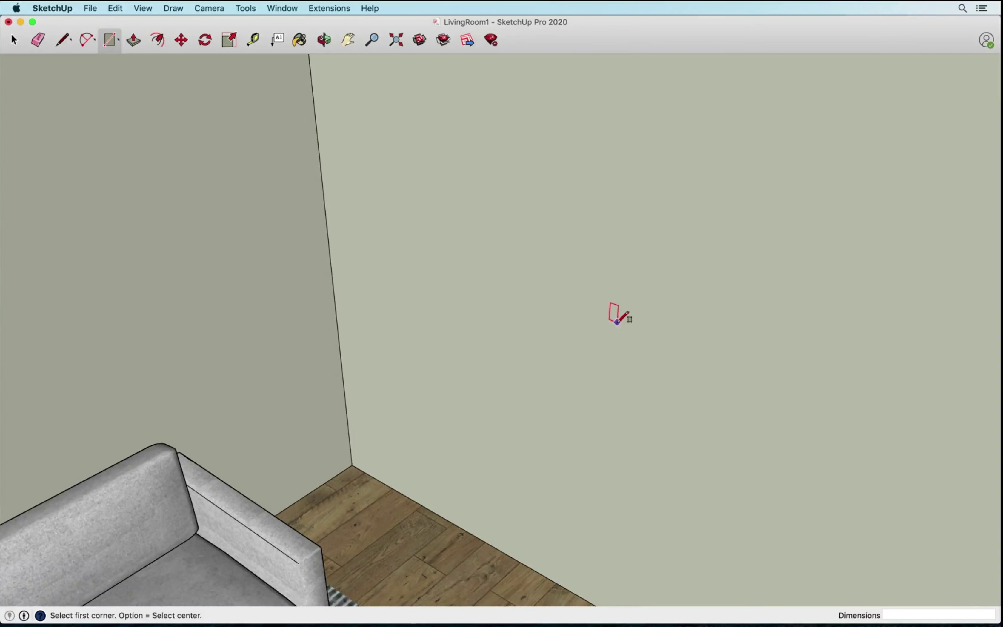
pyautogui.moveTo(616, 323); pyautogui.dragTo(542, 446, button='middle')
pyautogui.scroll(-2, 609, 383)
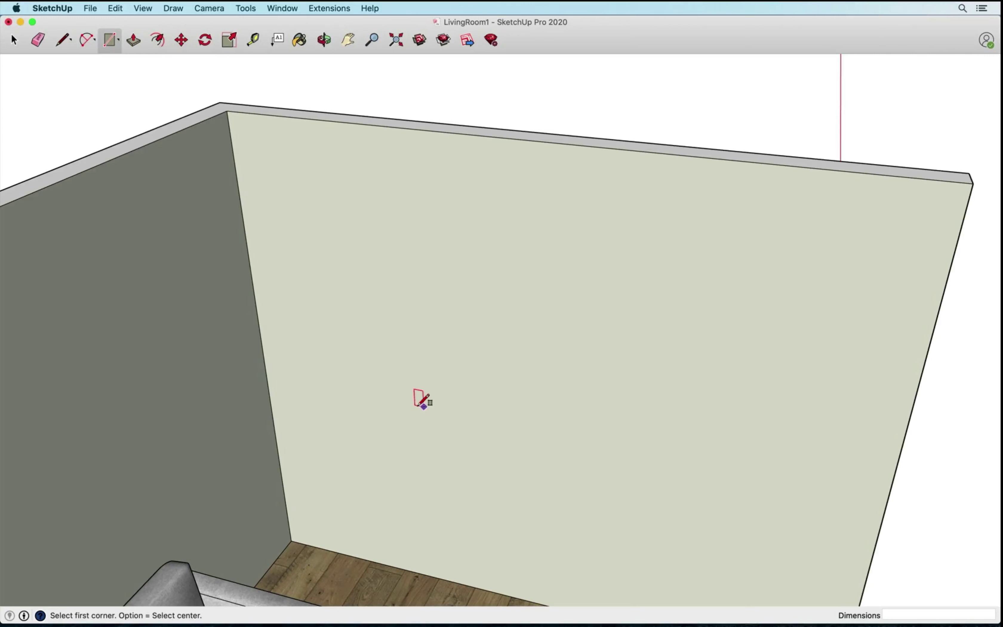
pyautogui.click(399, 394)
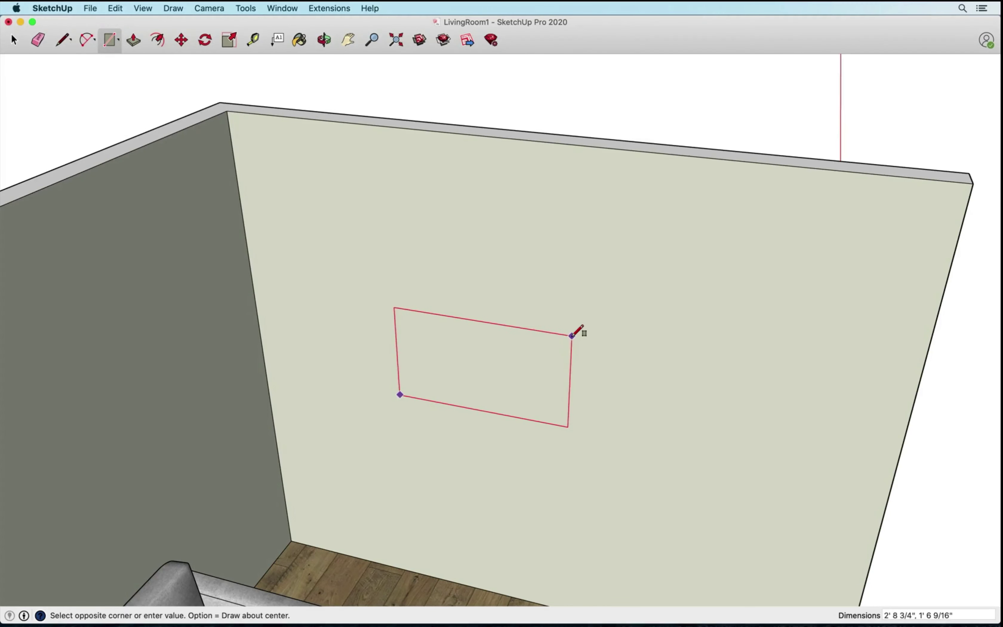
pyautogui.write('30')
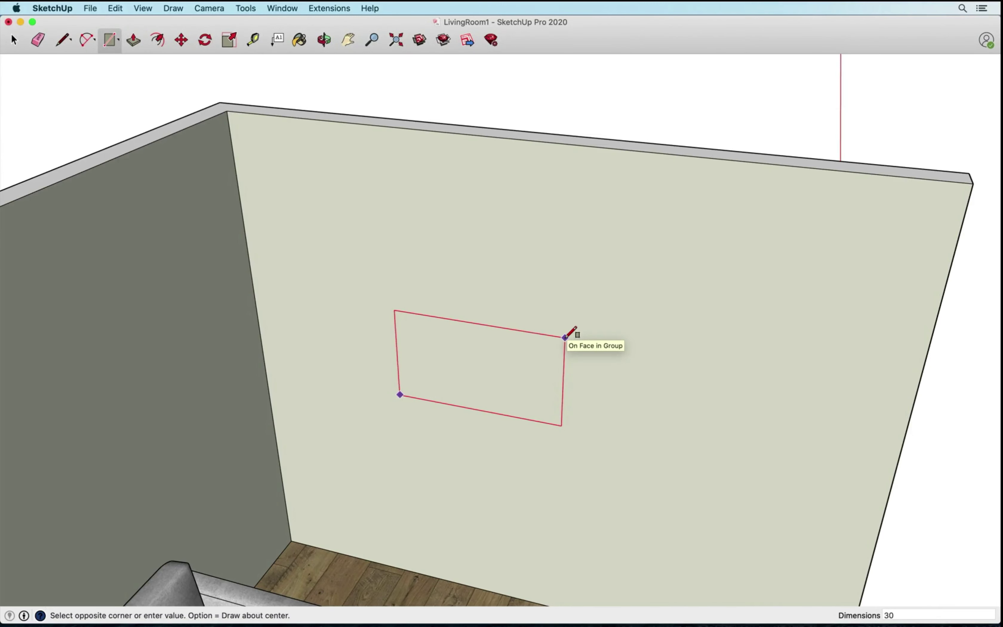
pyautogui.write(',24')
pyautogui.press('Return')
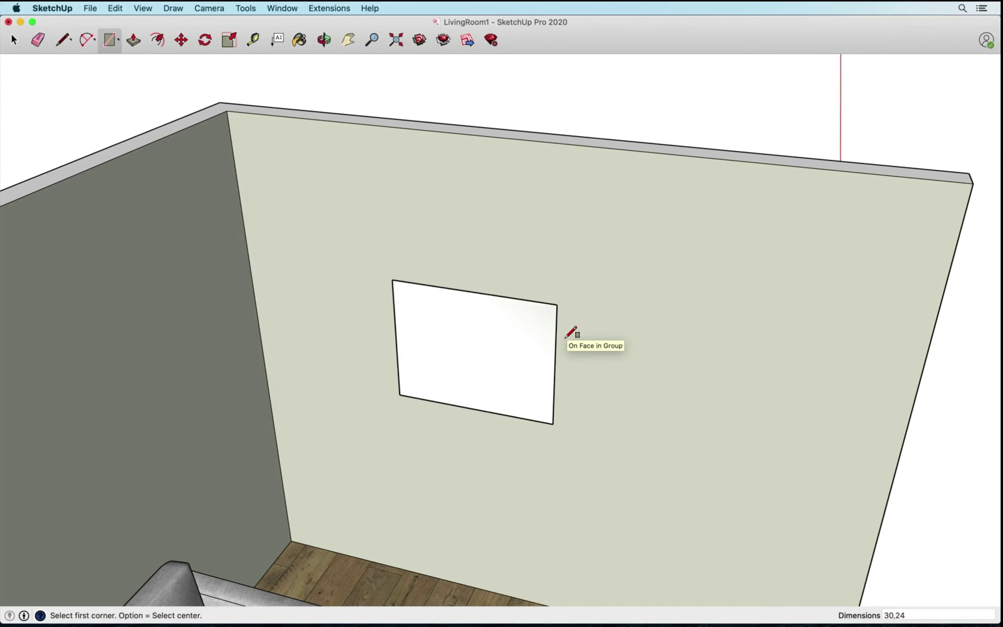
# Select the new rectangle face on the wall.
pyautogui.scroll(3, 459, 345)
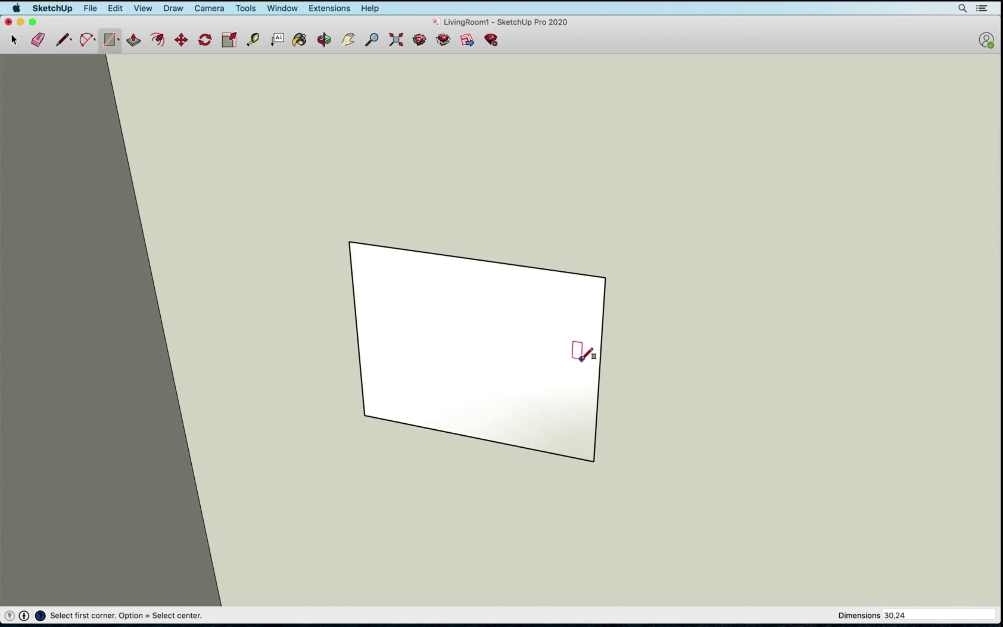
pyautogui.moveTo(577, 351)
pyautogui.mouseDown(button='middle')
pyautogui.moveTo(528, 372)
pyautogui.moveTo(534, 392)
pyautogui.moveTo(561, 370)
pyautogui.moveTo(577, 329)
pyautogui.moveTo(544, 344)
pyautogui.mouseUp(button='middle')
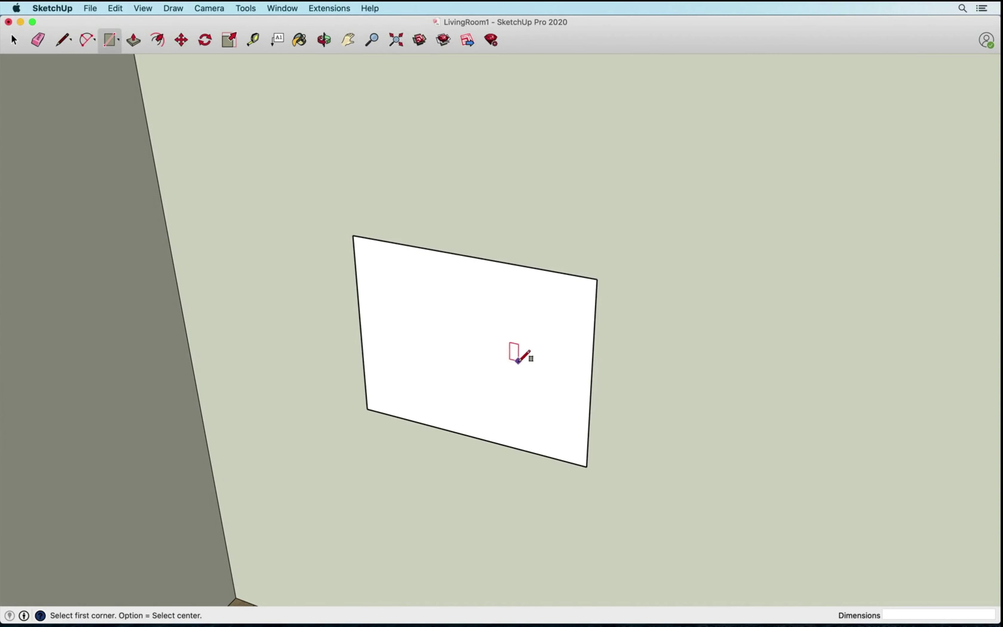
pyautogui.press('space')
pyautogui.click(480, 331)
pyautogui.scroll(-2, 462, 345)
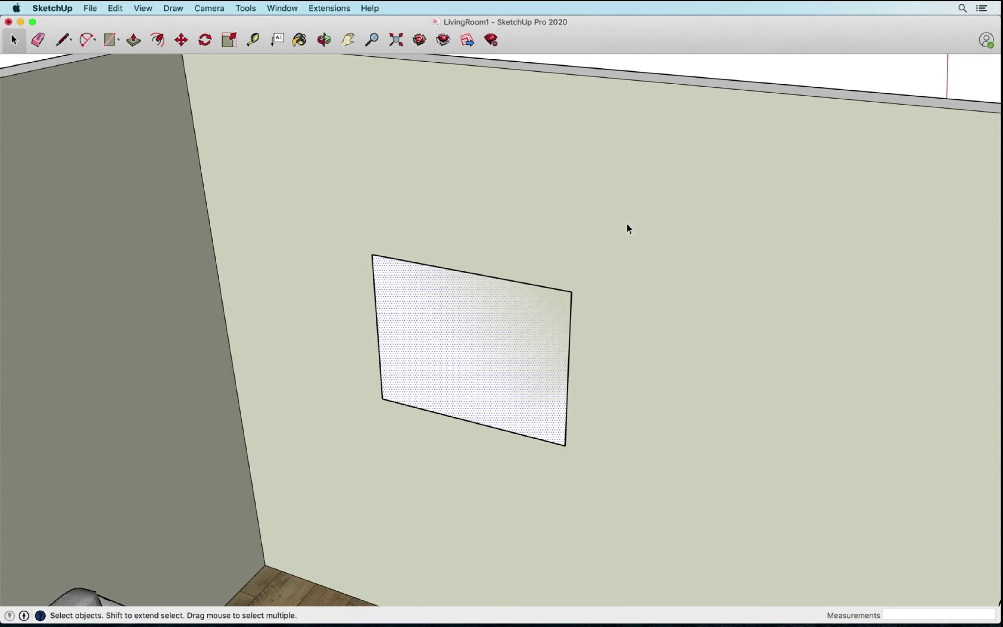
pyautogui.scroll(2, 499, 342)
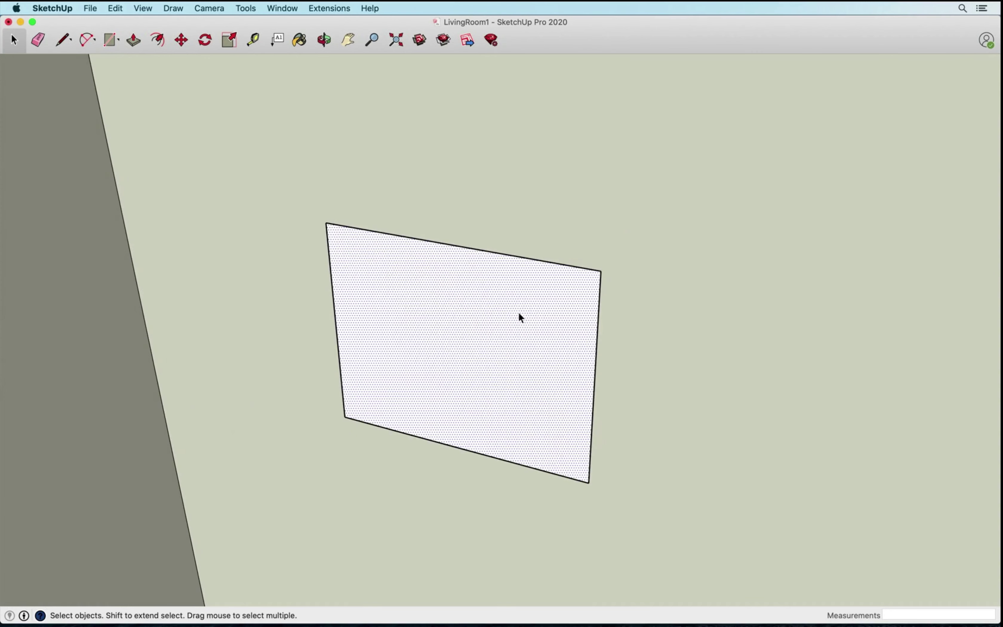
pyautogui.scroll(1, 578, 342)
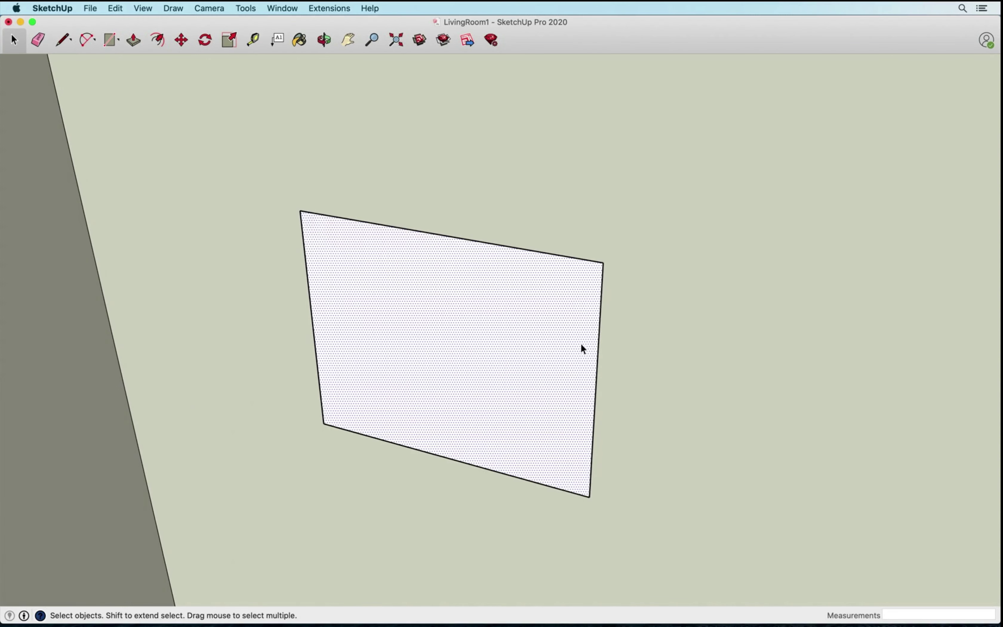
pyautogui.click(604, 191)
pyautogui.click(473, 350)
pyautogui.scroll(-1, 501, 334)
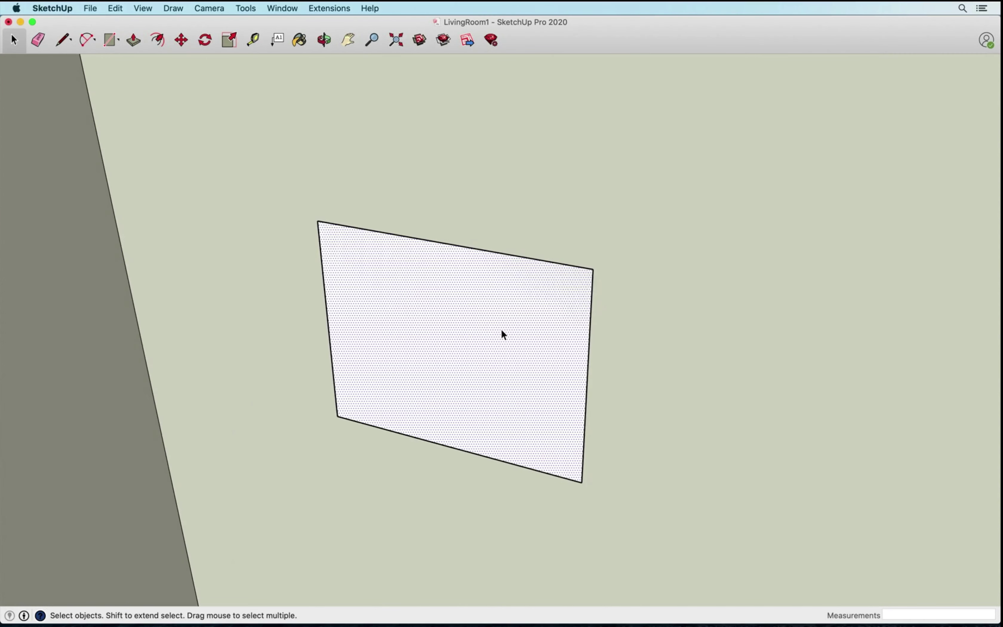
pyautogui.moveTo(499, 347); pyautogui.dragTo(520, 342, button='middle')
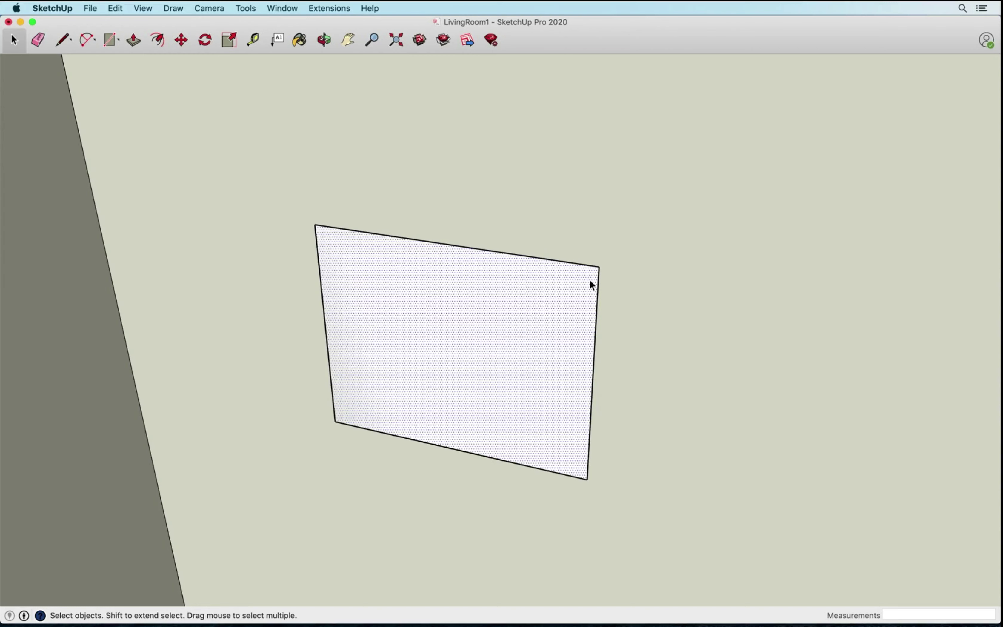
# Offset the rectangle's edges inward 3 inches to form the frame border.
pyautogui.press('f')
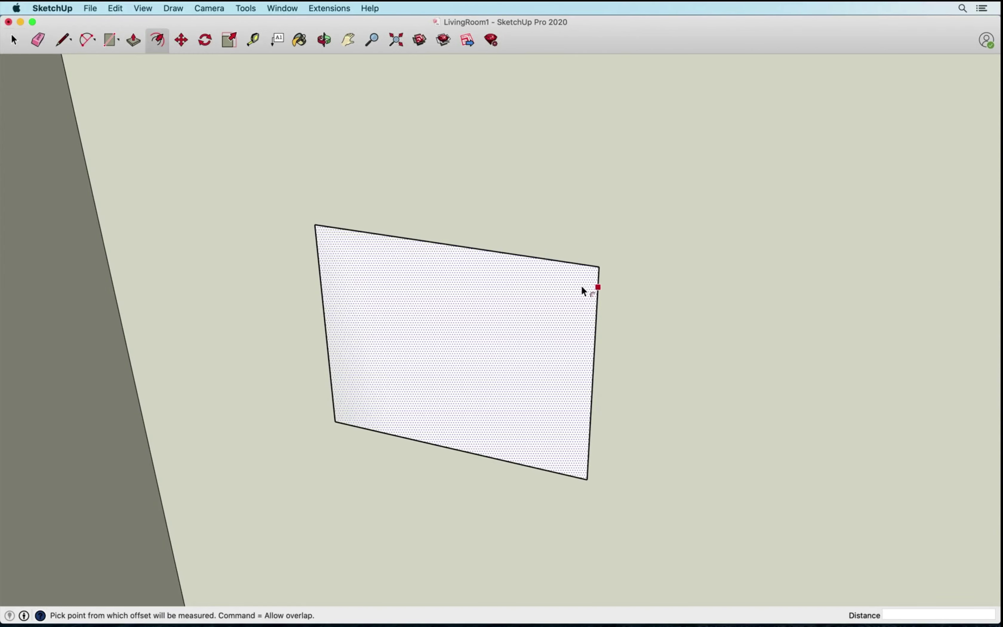
pyautogui.click(543, 306)
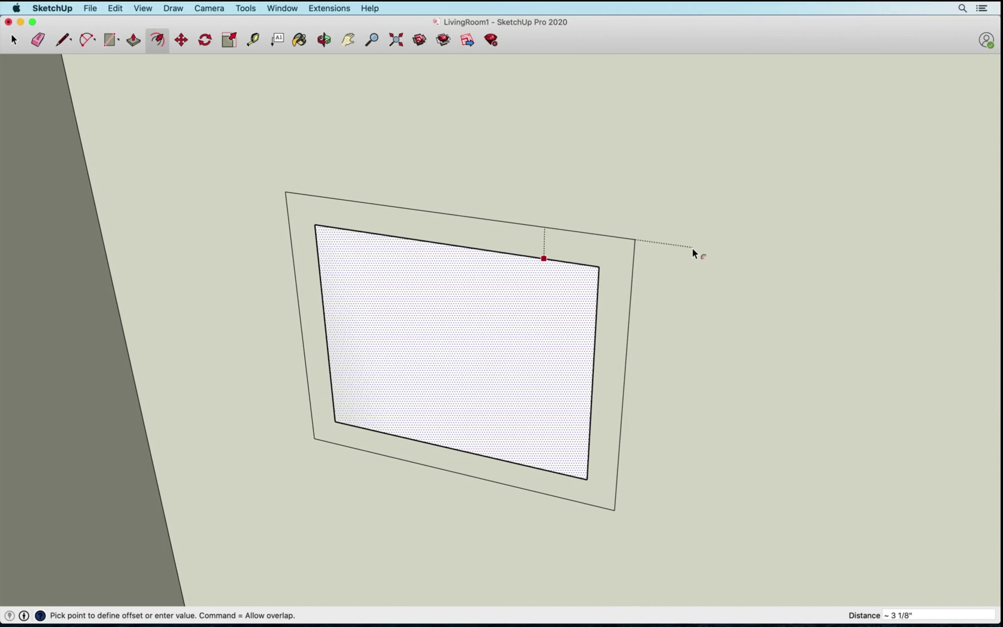
pyautogui.write('3')
pyautogui.press('Return')
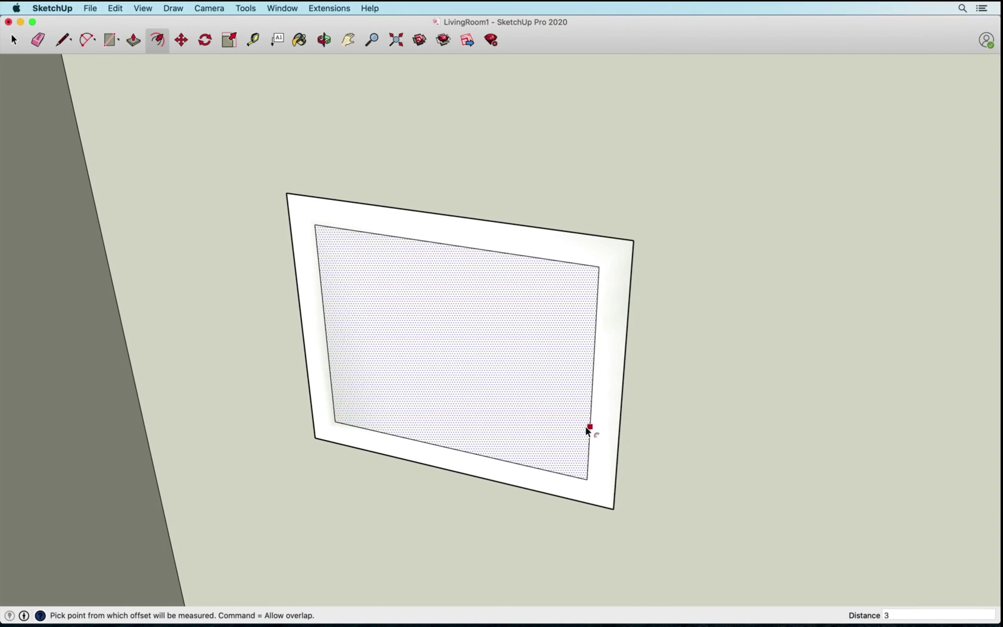
# Push/pull the outer frame ring out 1/2 inch and recess the inner panel 1/4 inch.
pyautogui.press('p')
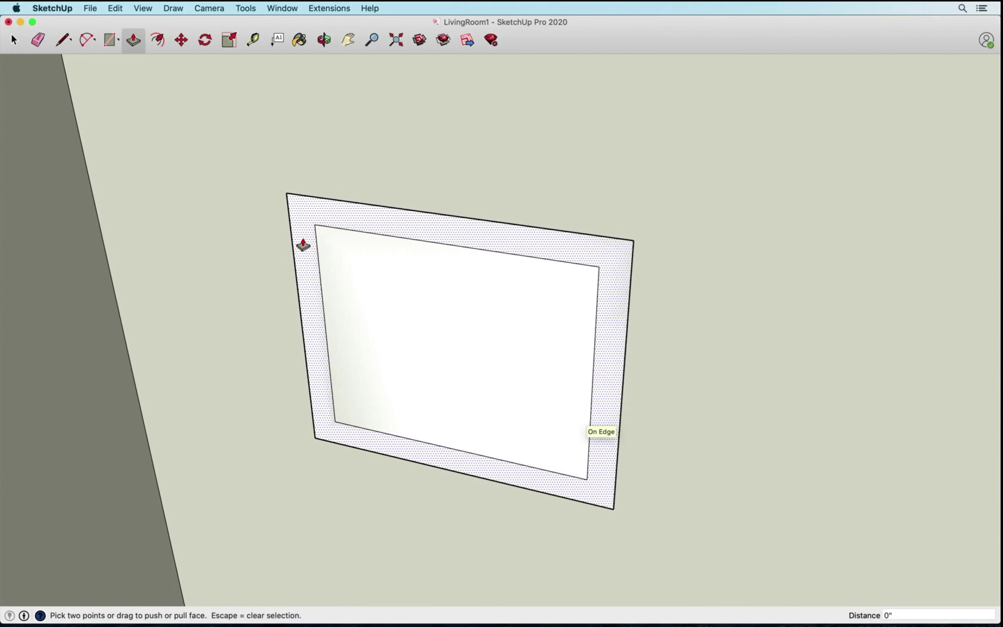
pyautogui.moveTo(300, 243); pyautogui.dragTo(297, 252)
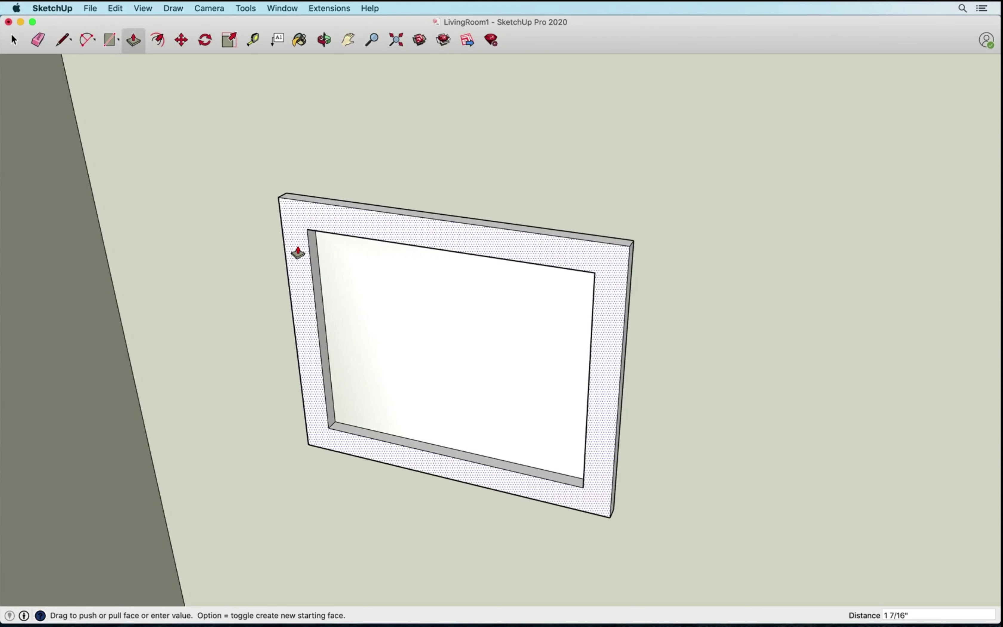
pyautogui.write('1/2')
pyautogui.press('Return')
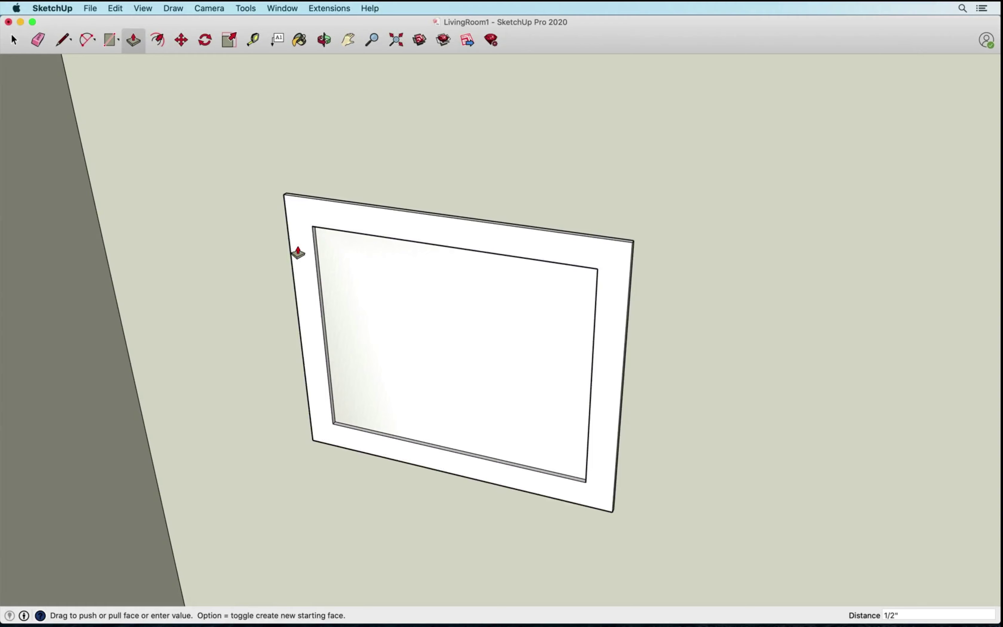
pyautogui.scroll(3, 441, 327)
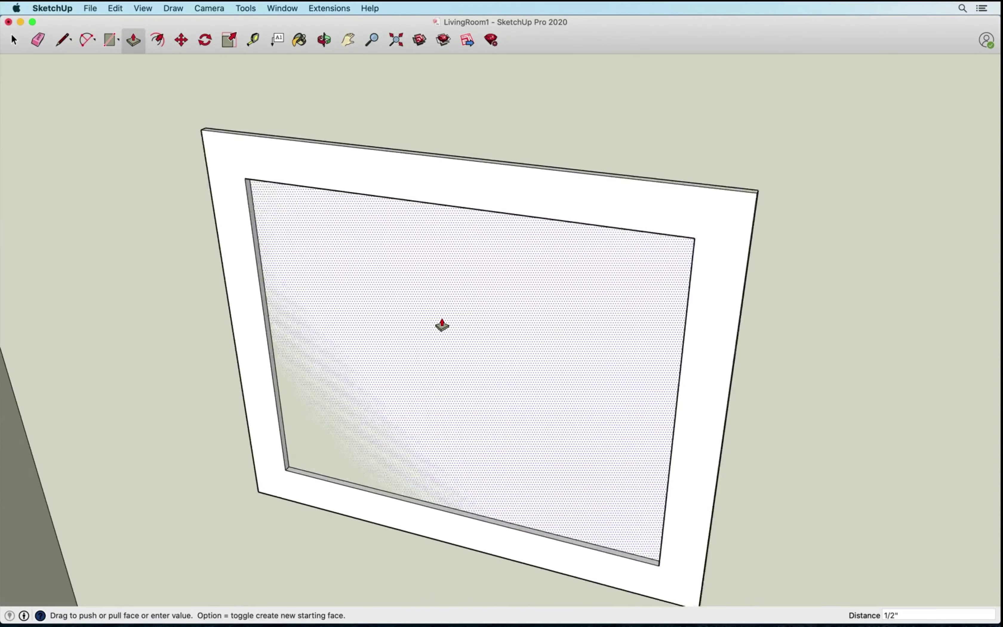
pyautogui.scroll(-3, 441, 326)
pyautogui.moveTo(441, 326); pyautogui.dragTo(441, 327)
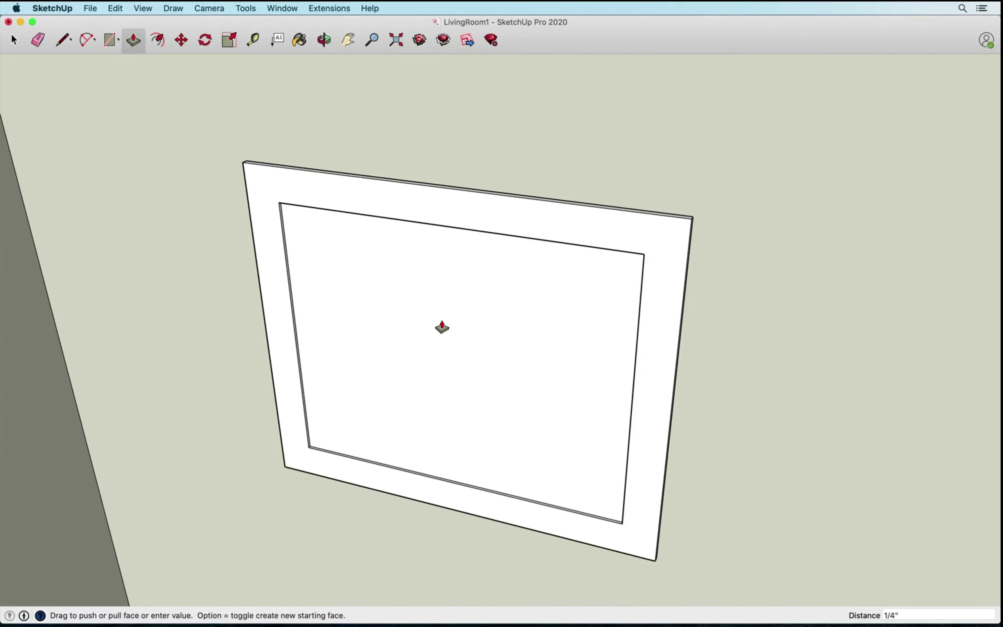
pyautogui.moveTo(555, 345); pyautogui.dragTo(564, 372, button='middle')
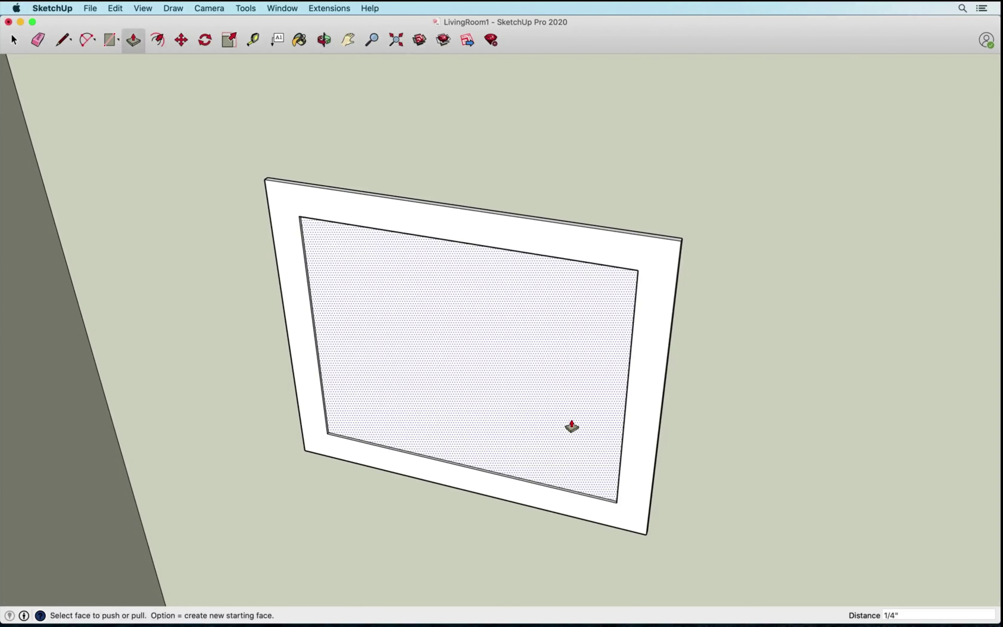
pyautogui.press('space')
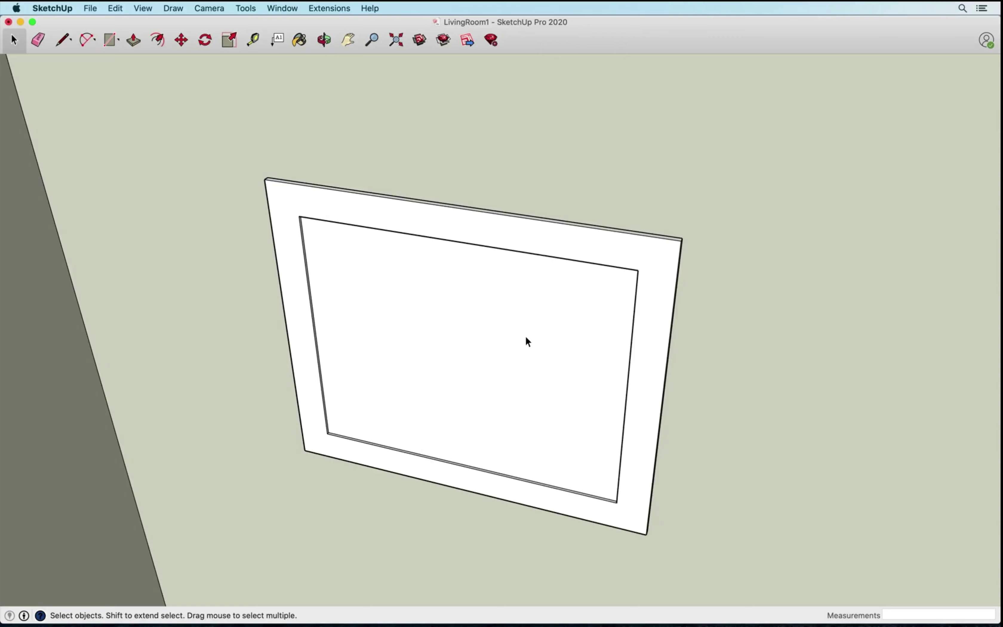
# Make the frame ring and recessed panel, with all their faces and edges, one group.
pyautogui.tripleClick(529, 340)
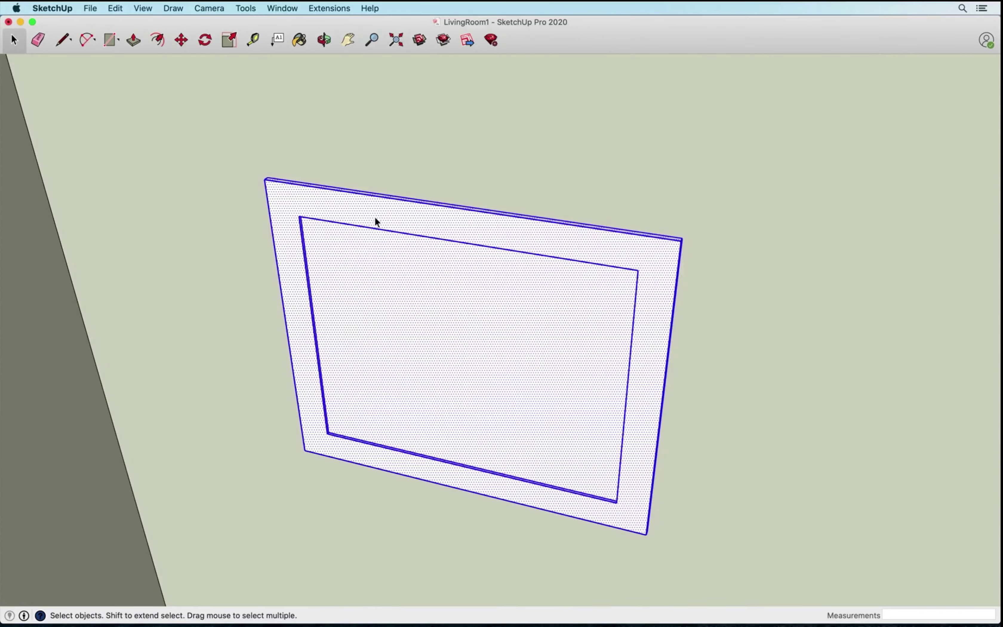
pyautogui.rightClick(527, 329)
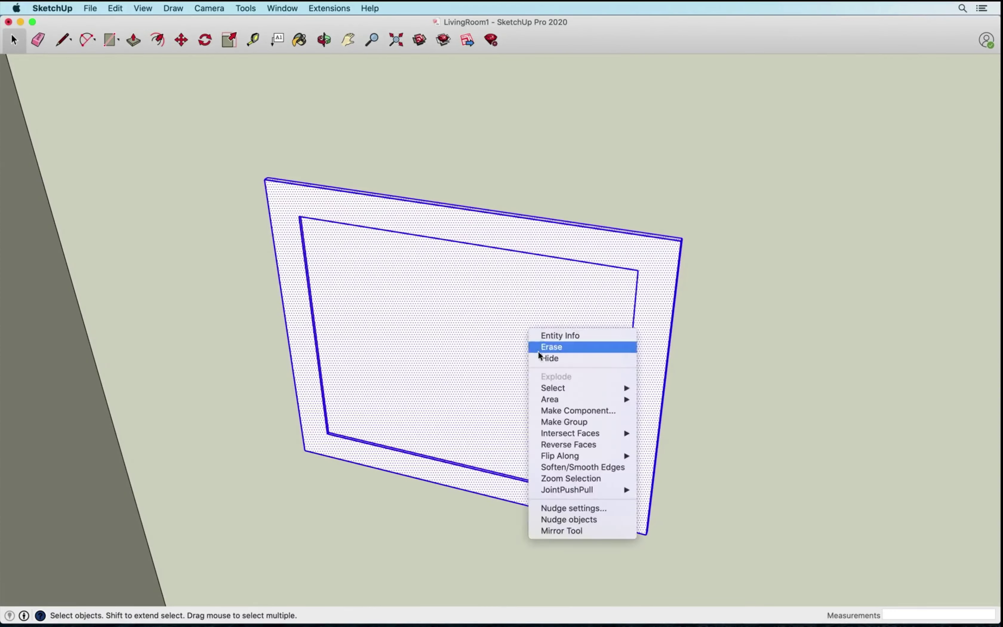
pyautogui.click(558, 420)
pyautogui.moveTo(509, 409)
pyautogui.mouseDown(button='middle')
pyautogui.moveTo(572, 336)
pyautogui.moveTo(520, 406)
pyautogui.mouseUp(button='middle')
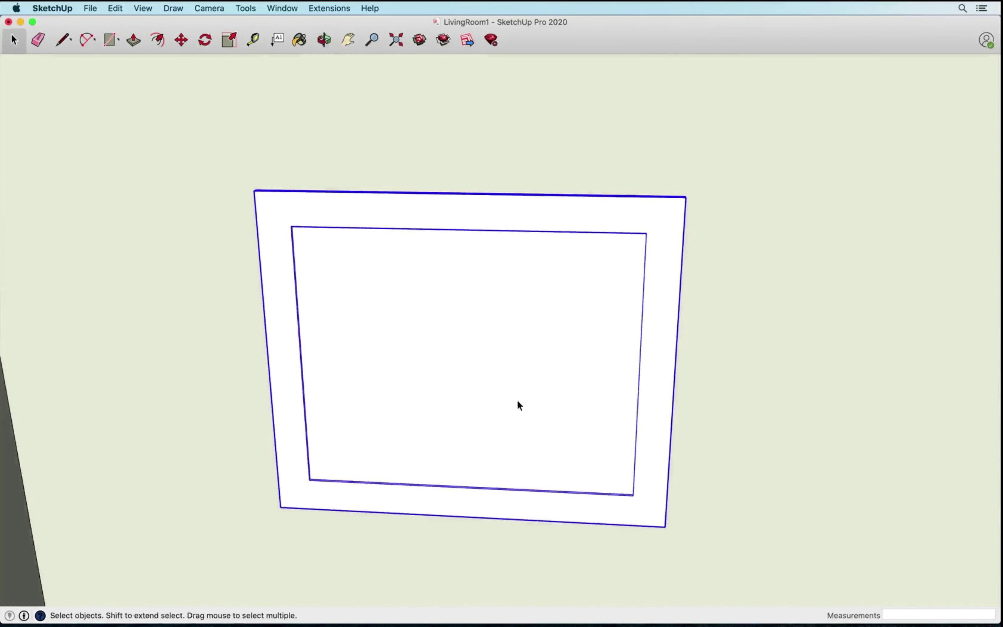
pyautogui.scroll(2, 520, 405)
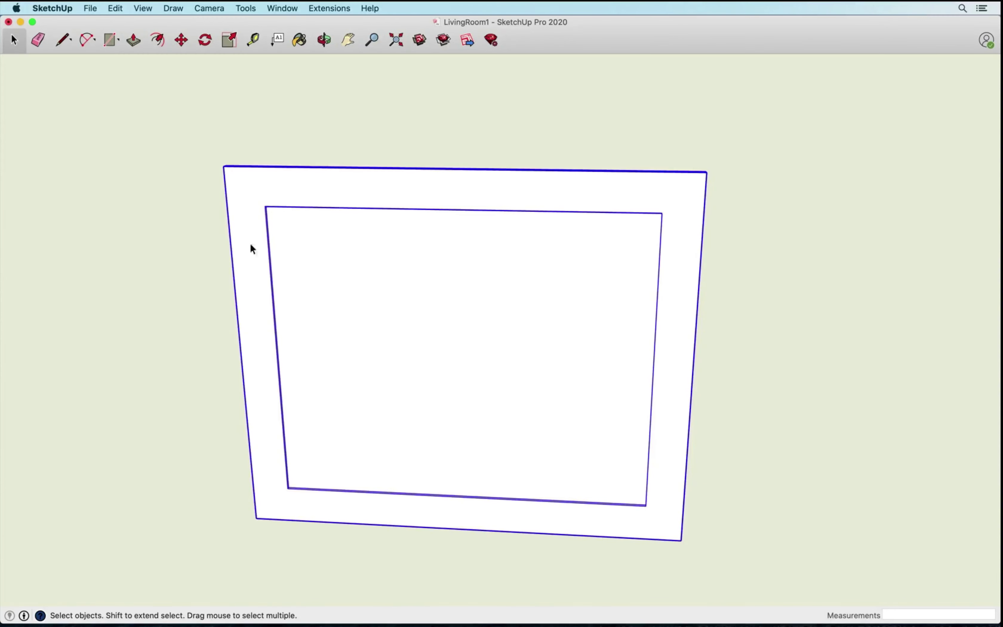
pyautogui.moveTo(611, 296); pyautogui.dragTo(561, 333, button='middle')
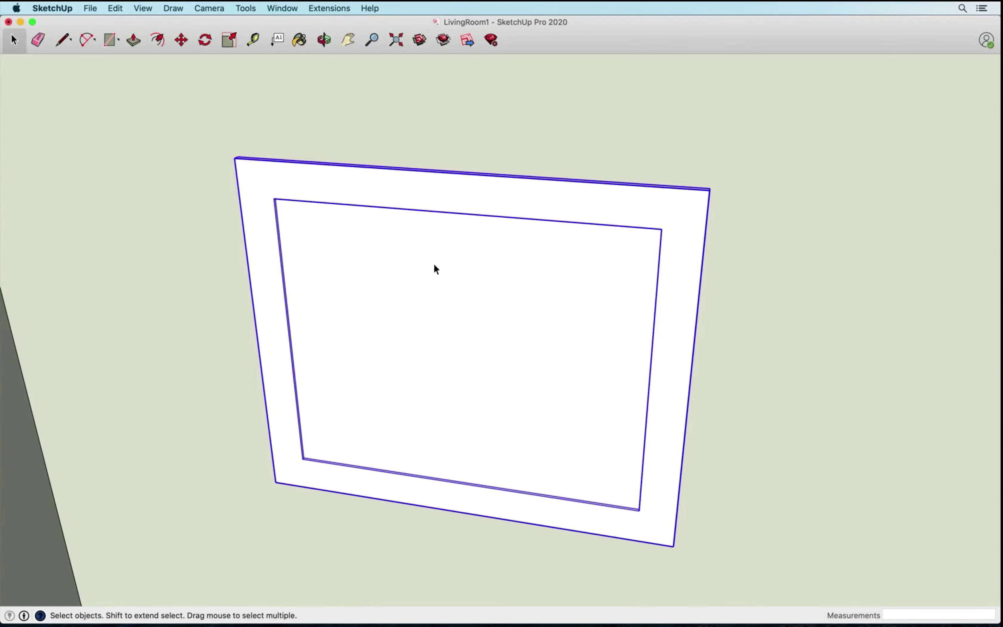
# Enter the frame group for editing and select its recessed inner picture face.
pyautogui.doubleClick(478, 278)
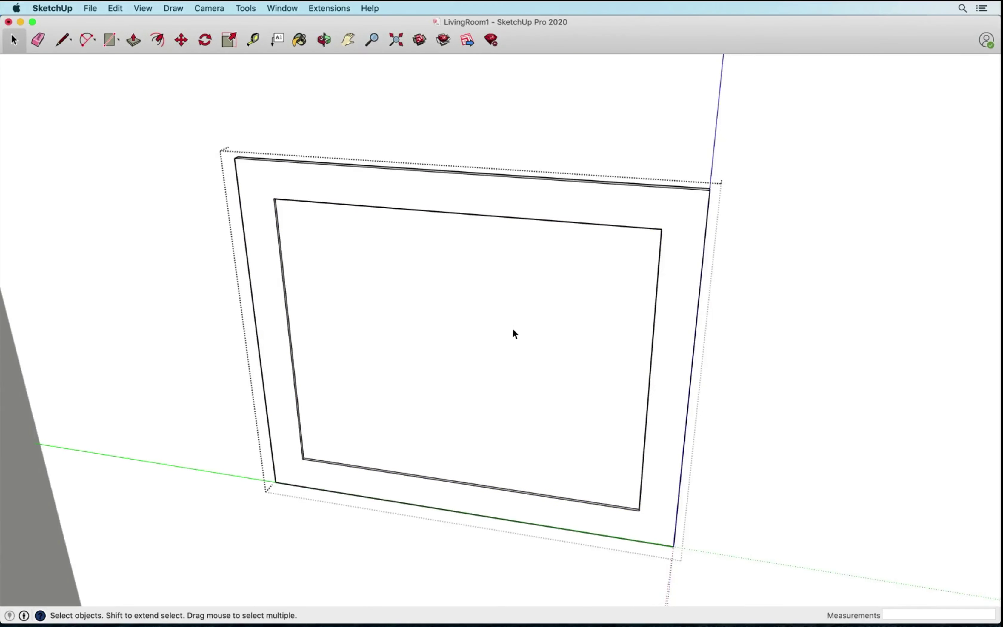
pyautogui.scroll(2, 511, 329)
pyautogui.moveTo(509, 327); pyautogui.dragTo(443, 252, button='middle')
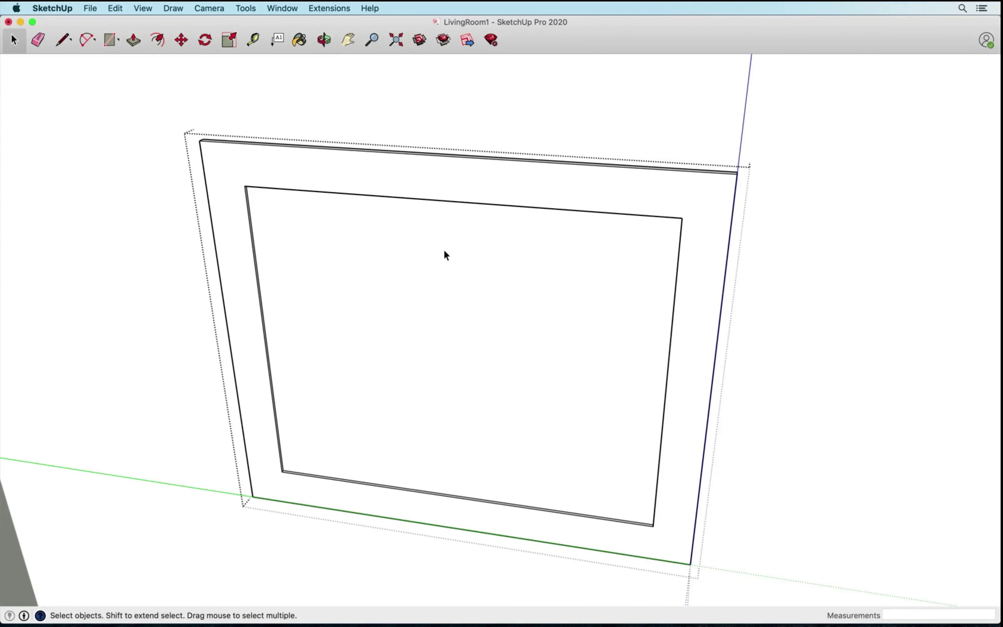
pyautogui.click(545, 330)
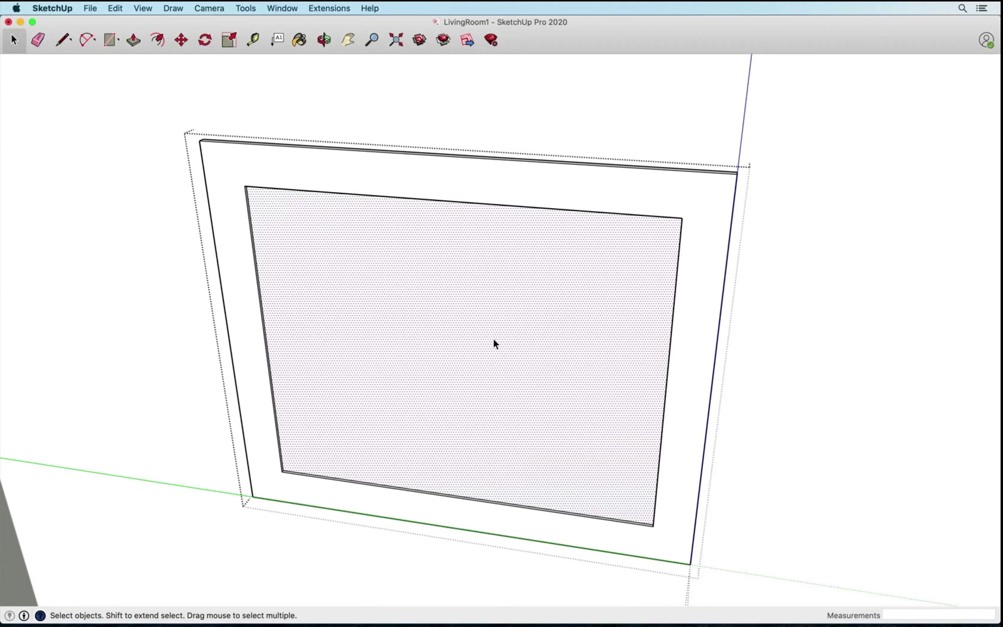
pyautogui.click(712, 291)
pyautogui.click(637, 350)
pyautogui.click(89, 8)
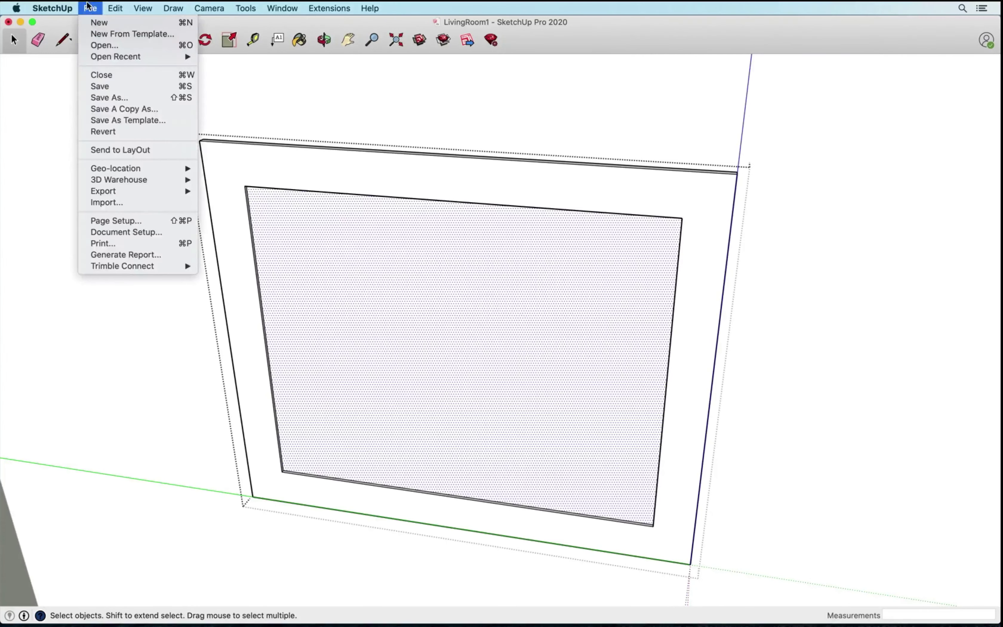
# Choose oceanart from the Desktop in the Import dialog, set to Use As Texture.
pyautogui.click(109, 204)
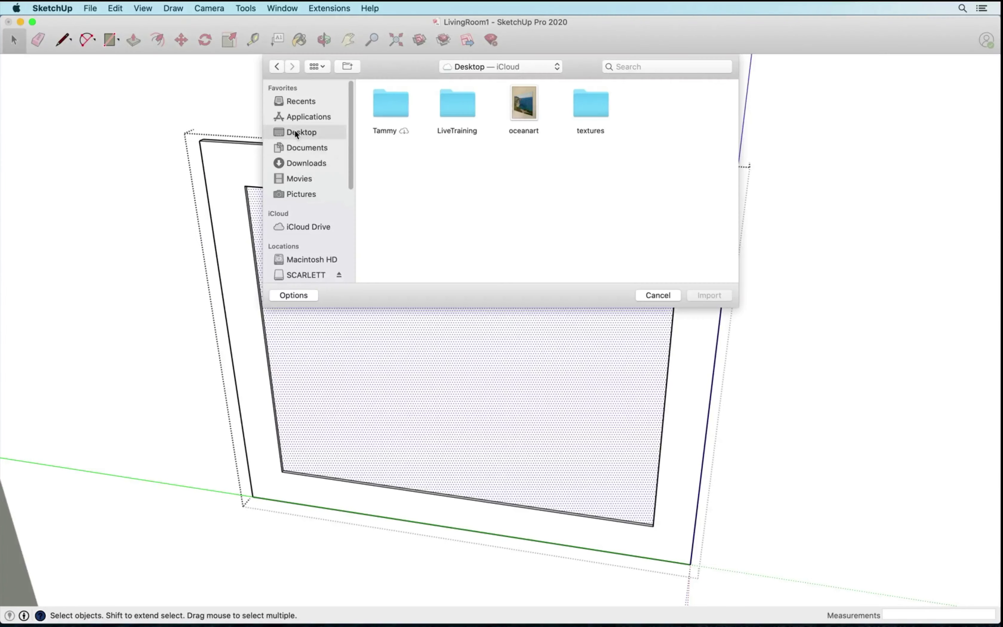
pyautogui.click(525, 105)
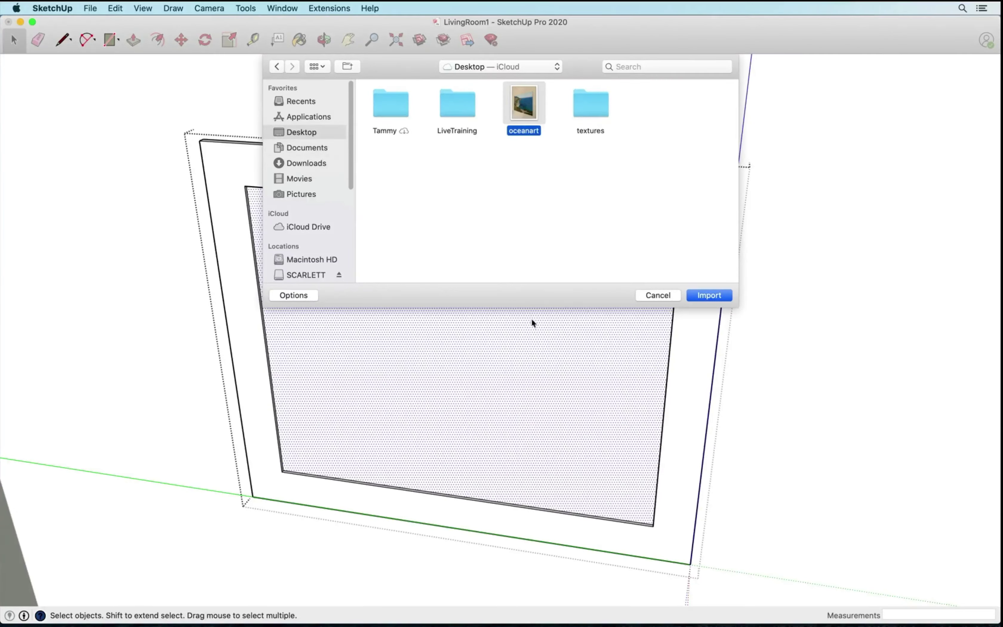
pyautogui.click(304, 296)
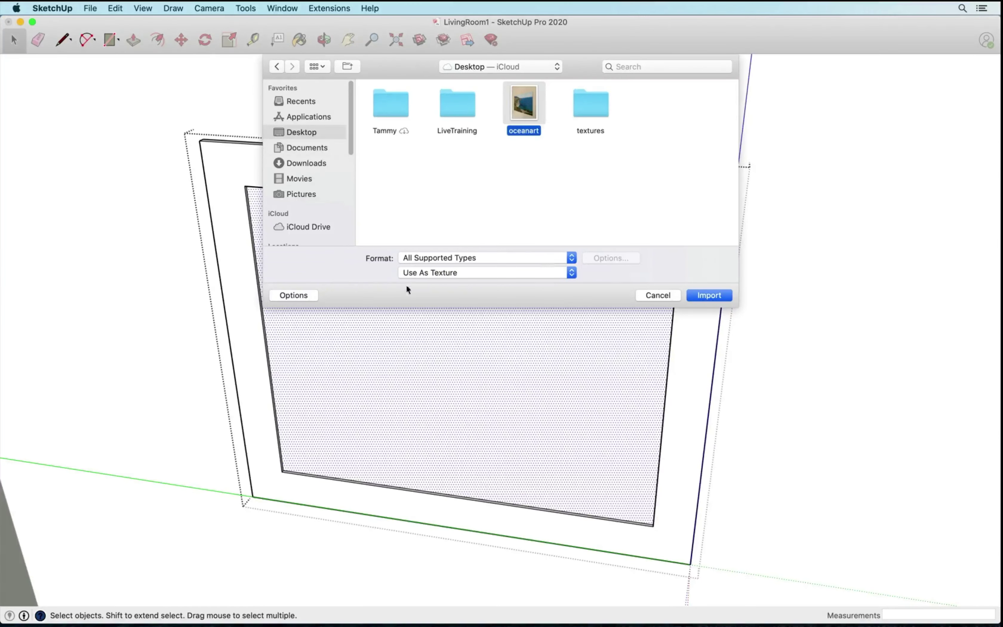
pyautogui.click(297, 296)
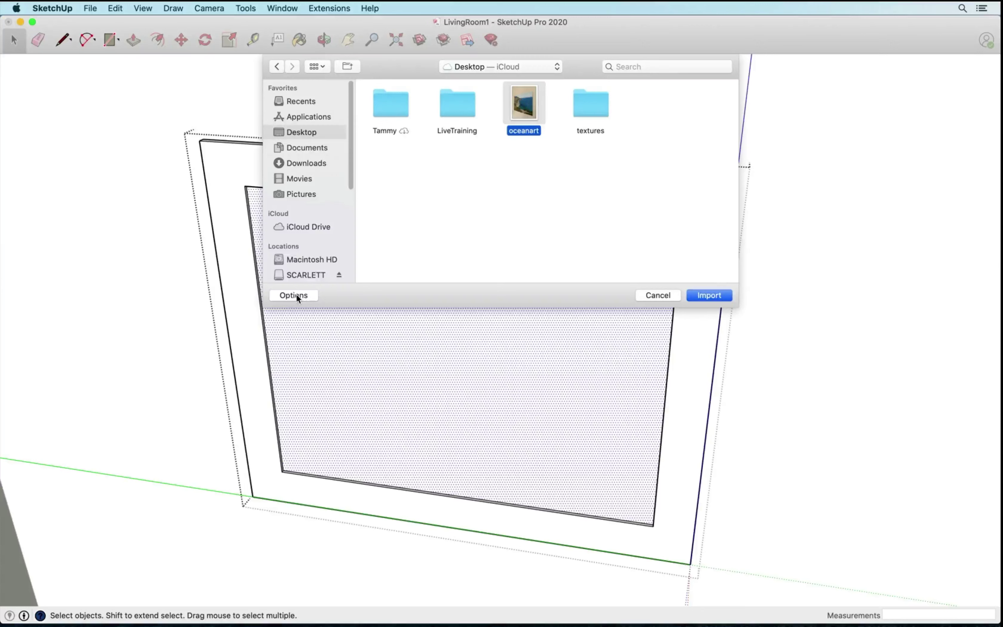
pyautogui.click(298, 296)
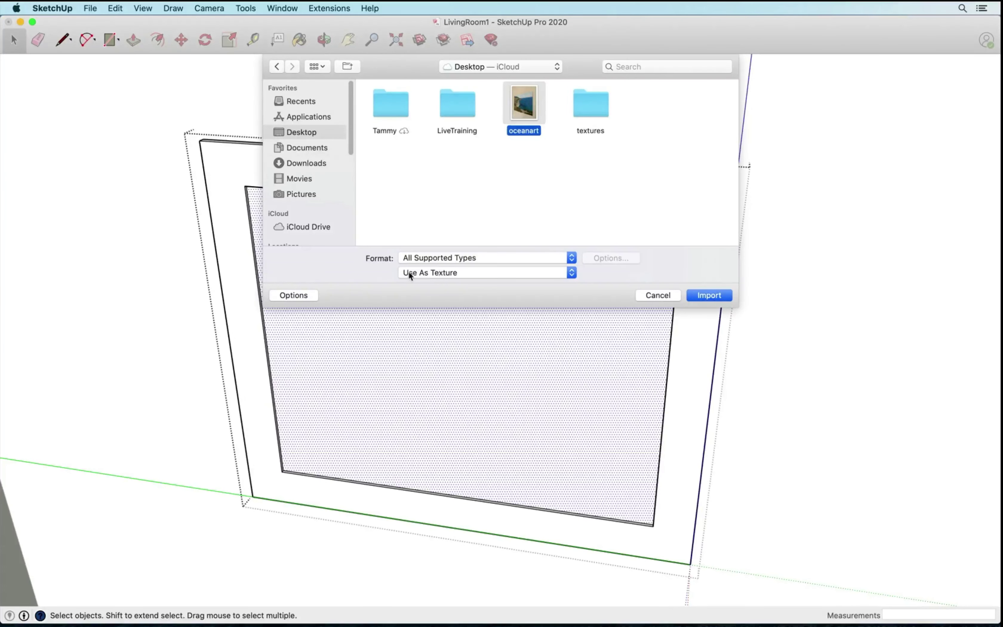
pyautogui.click(491, 274)
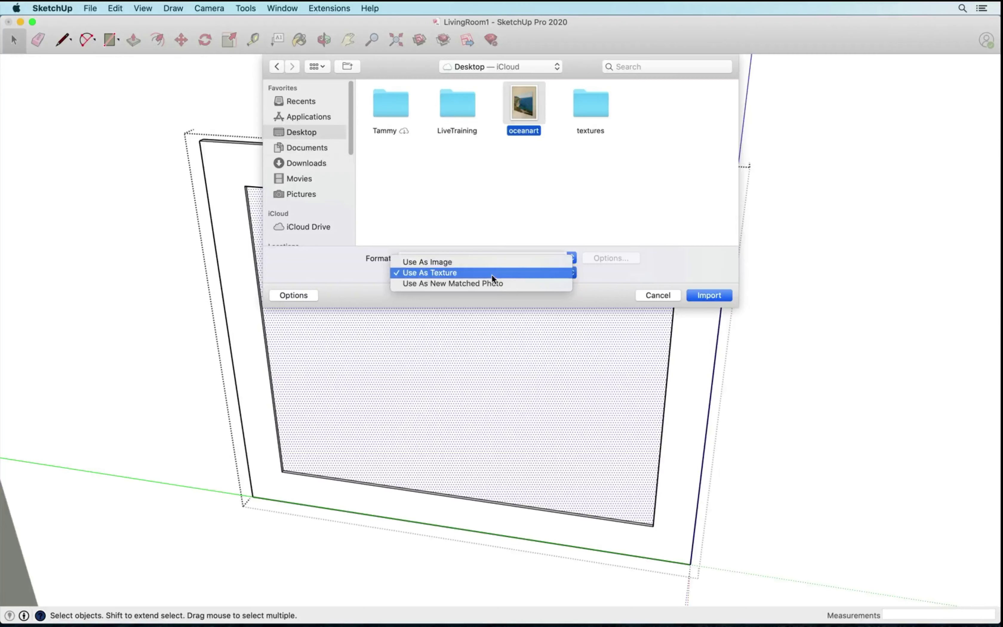
pyautogui.click(450, 274)
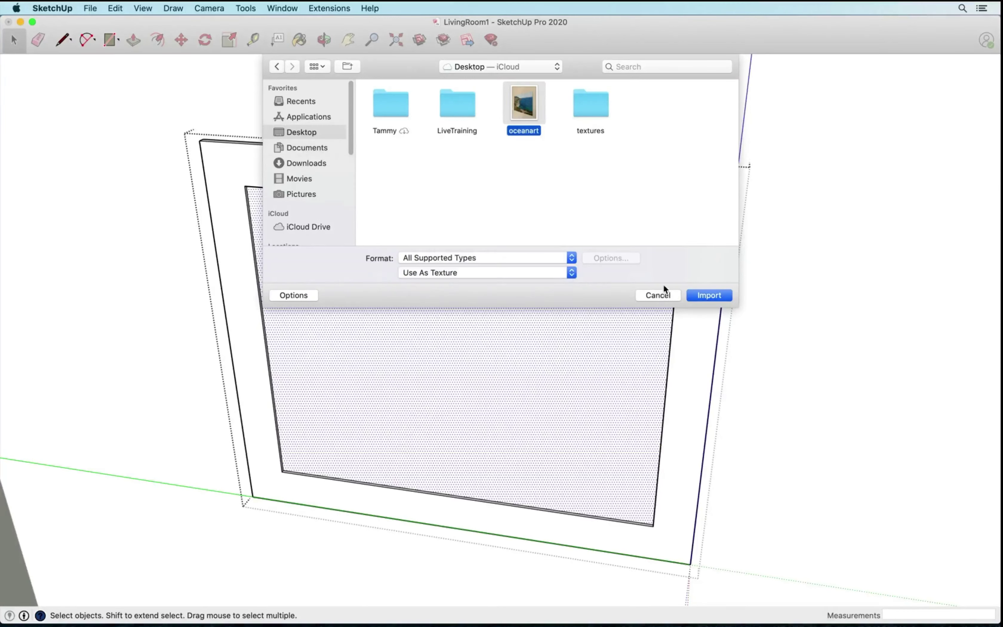
# Import oceanart as a texture pinned at the panel's lower-left corner, sized to fill the panel.
pyautogui.click(705, 295)
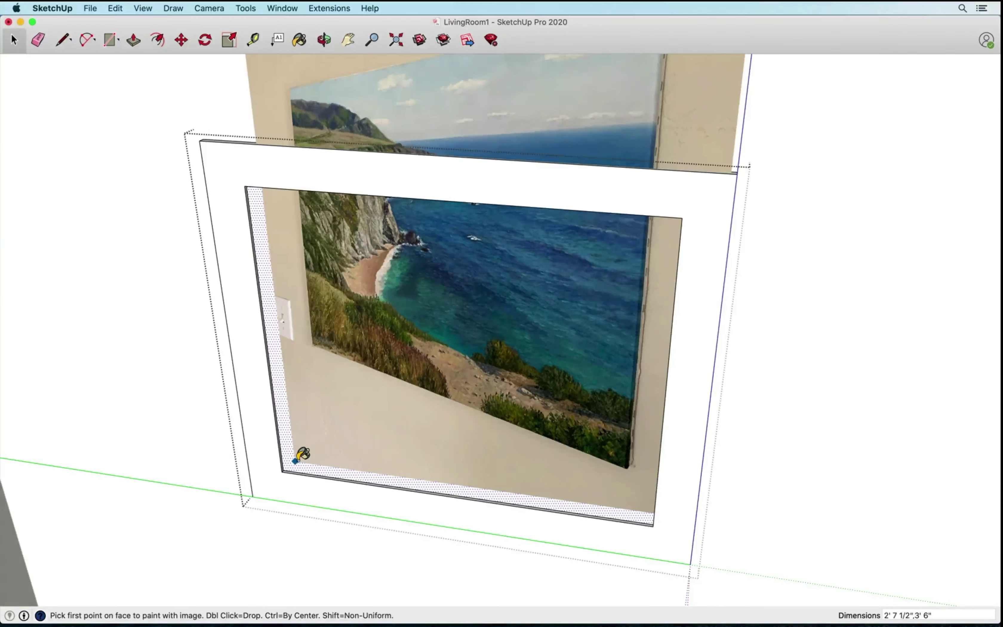
pyautogui.click(321, 441)
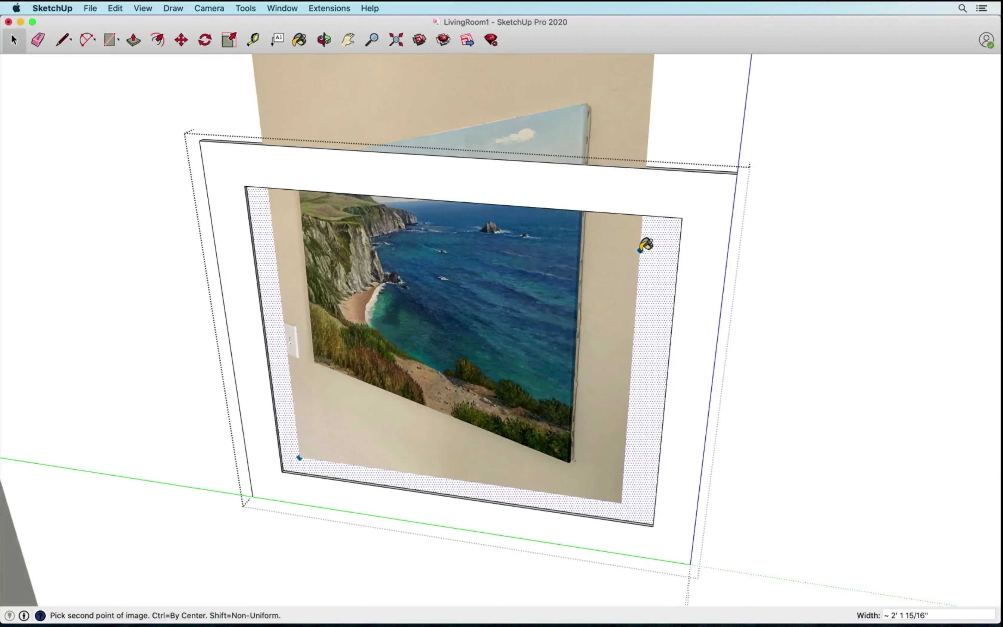
pyautogui.click(639, 250)
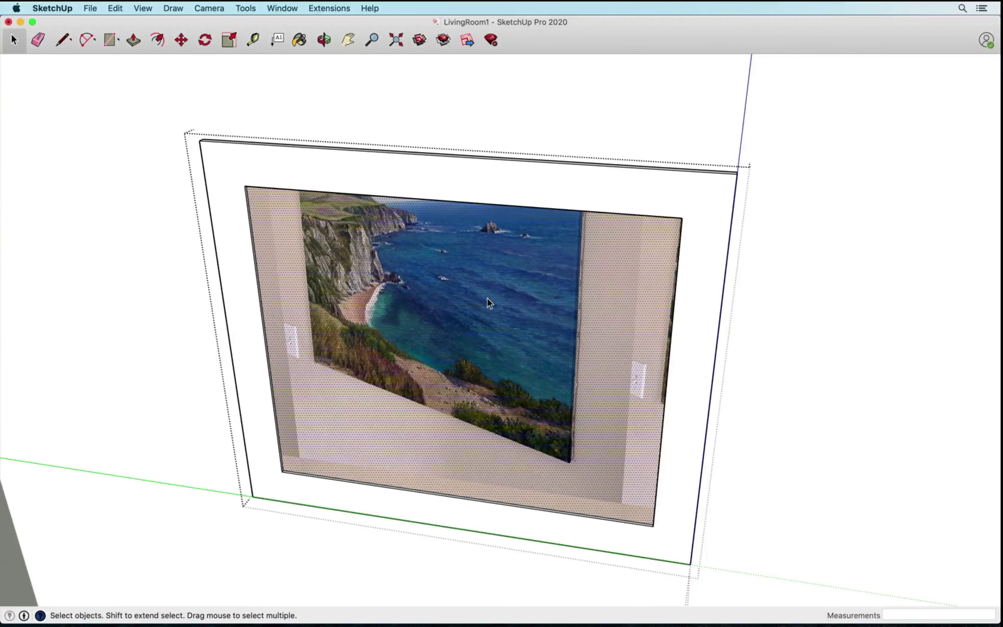
pyautogui.scroll(-4, 487, 297)
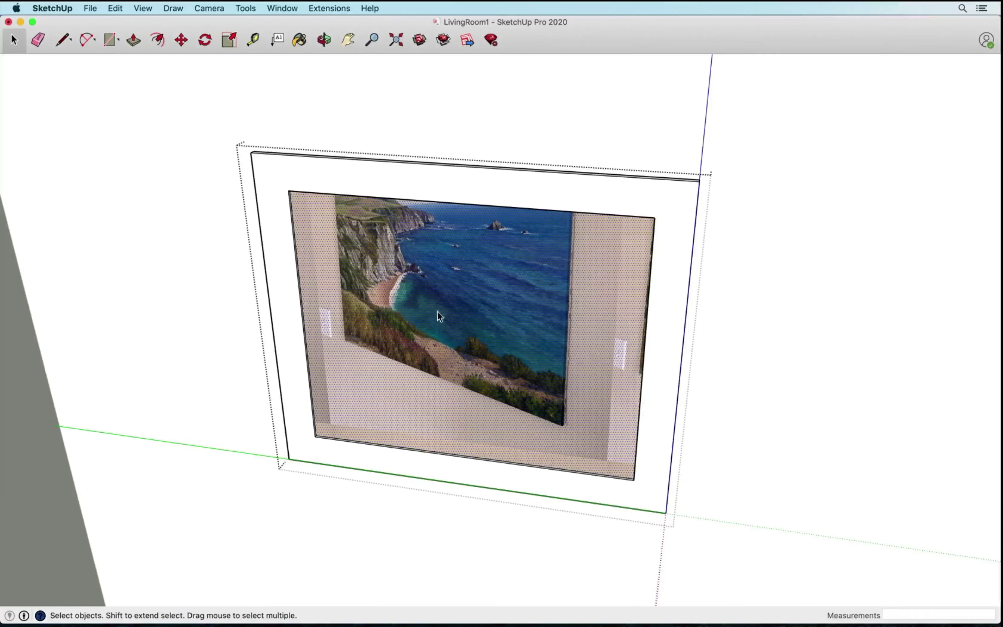
# Use Texture > Position to move the ocean photo down on the panel and confirm.
pyautogui.rightClick(449, 298)
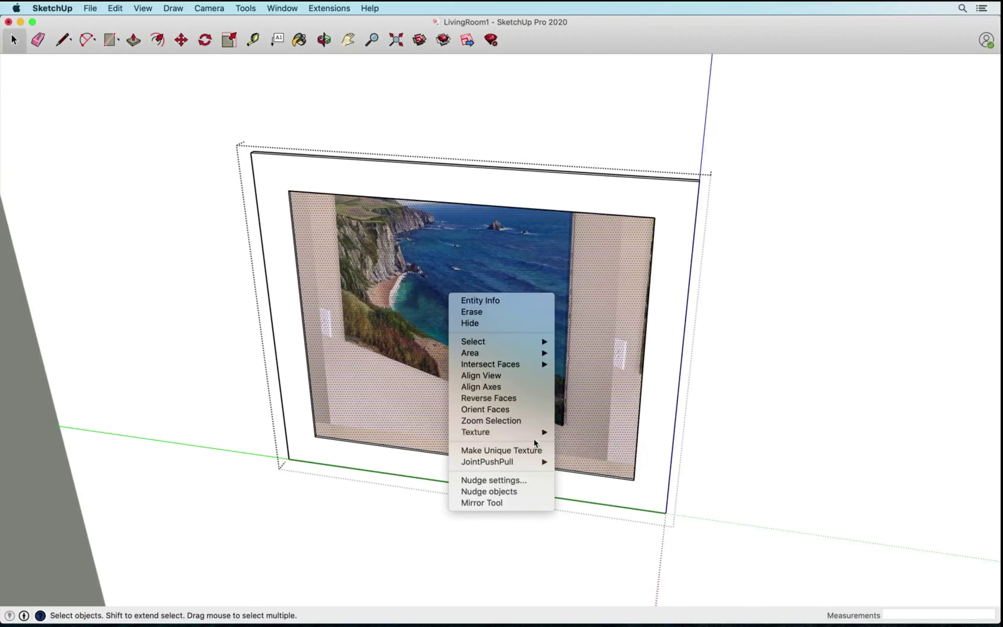
pyautogui.moveTo(534, 438)
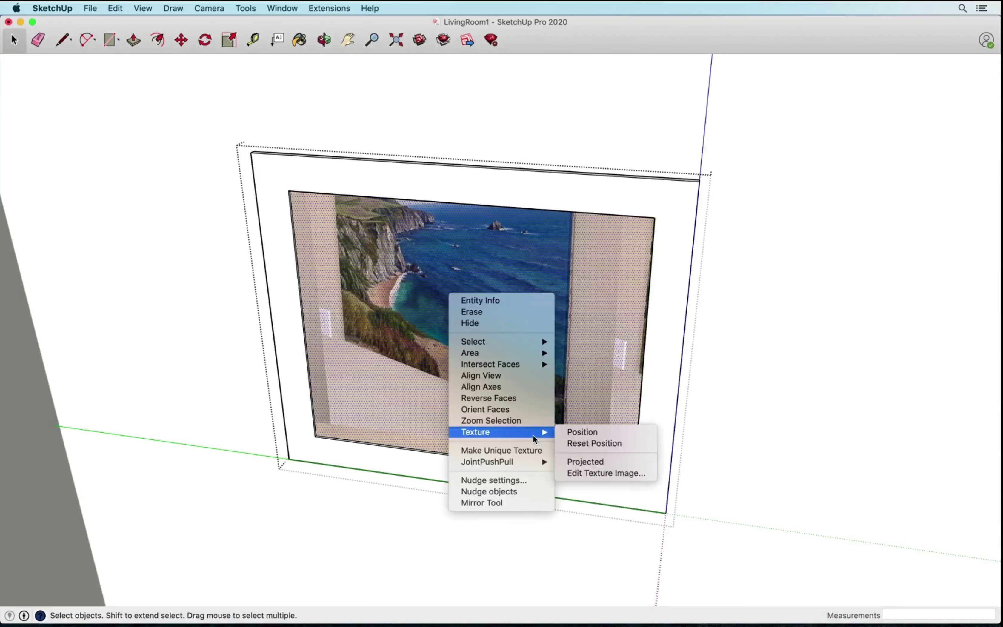
pyautogui.click(570, 432)
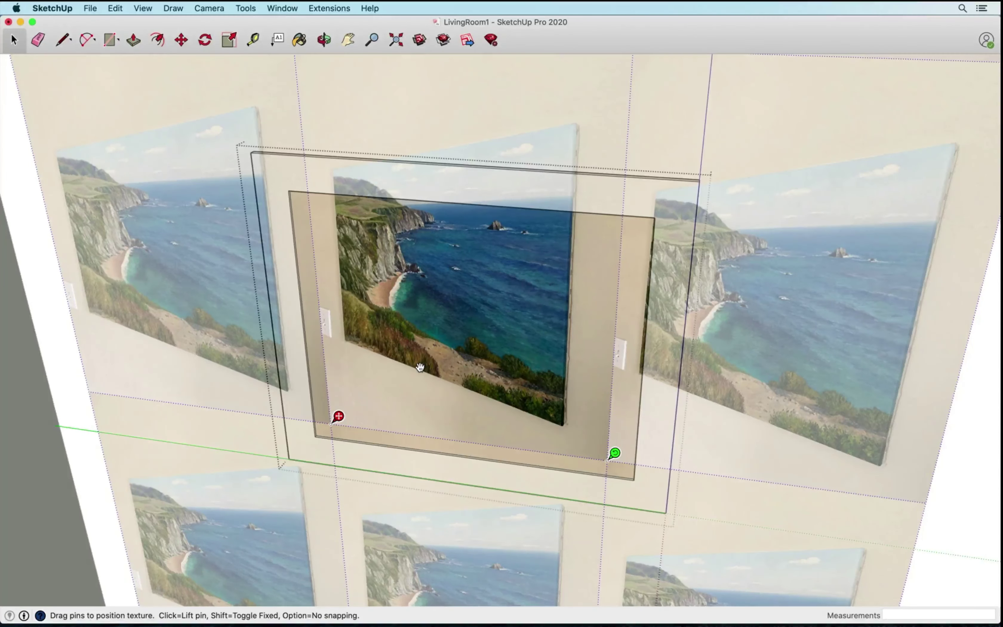
pyautogui.moveTo(488, 287); pyautogui.dragTo(488, 347)
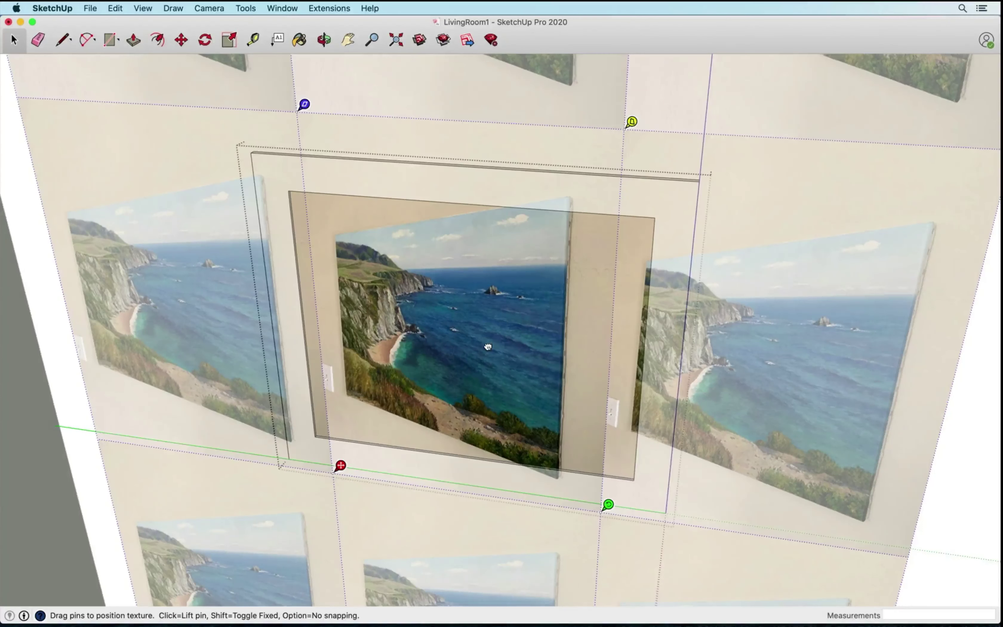
pyautogui.press('Return')
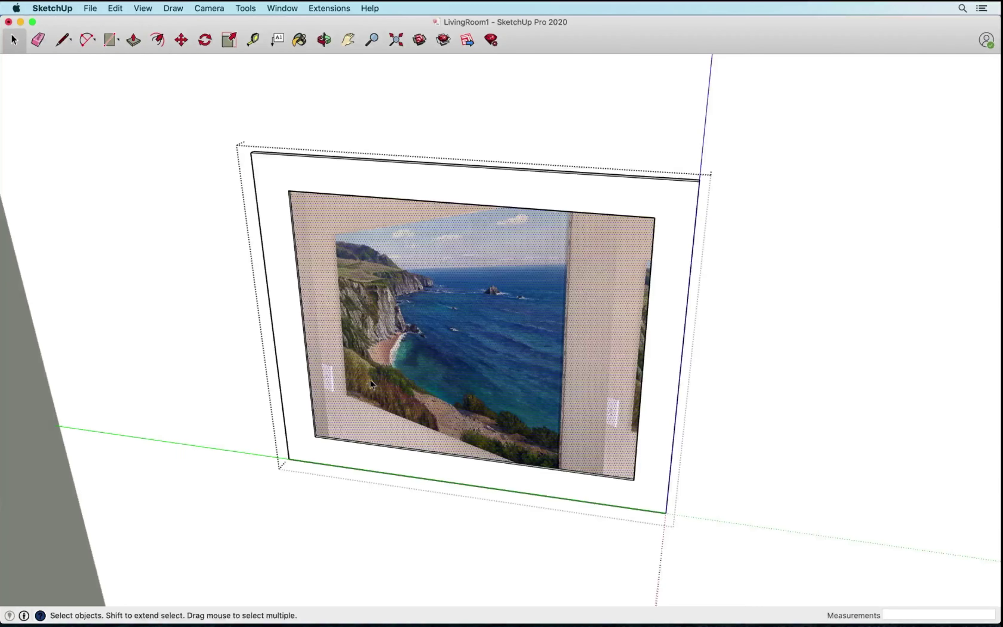
pyautogui.scroll(-5, 569, 328)
pyautogui.moveTo(588, 473); pyautogui.dragTo(555, 439, button='middle')
pyautogui.scroll(6, 453, 333)
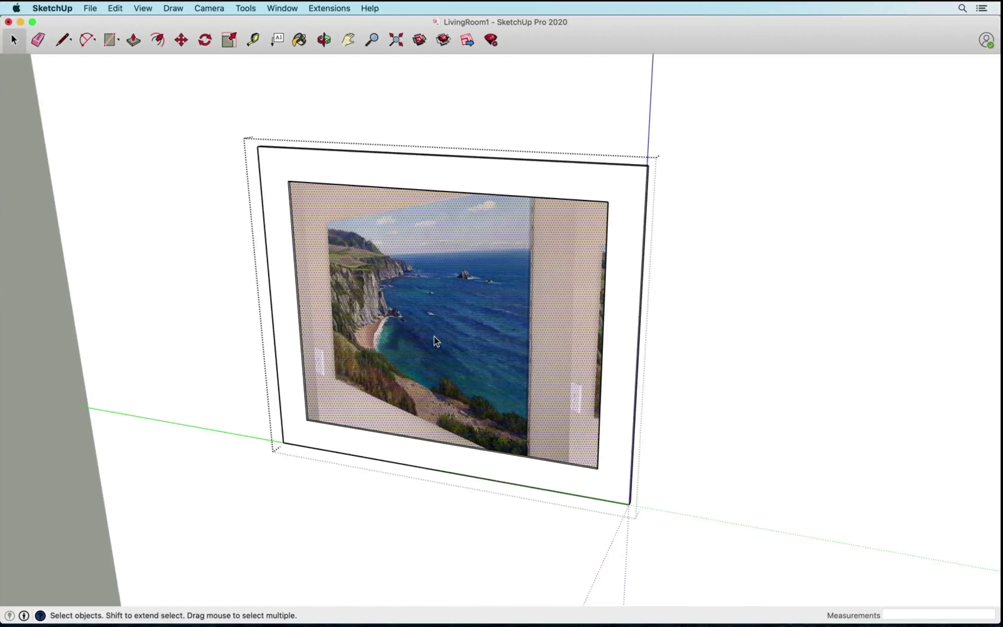
# Reopen Texture > Position on the picture face and drag the pin to scale and rotate the photo.
pyautogui.rightClick(391, 283)
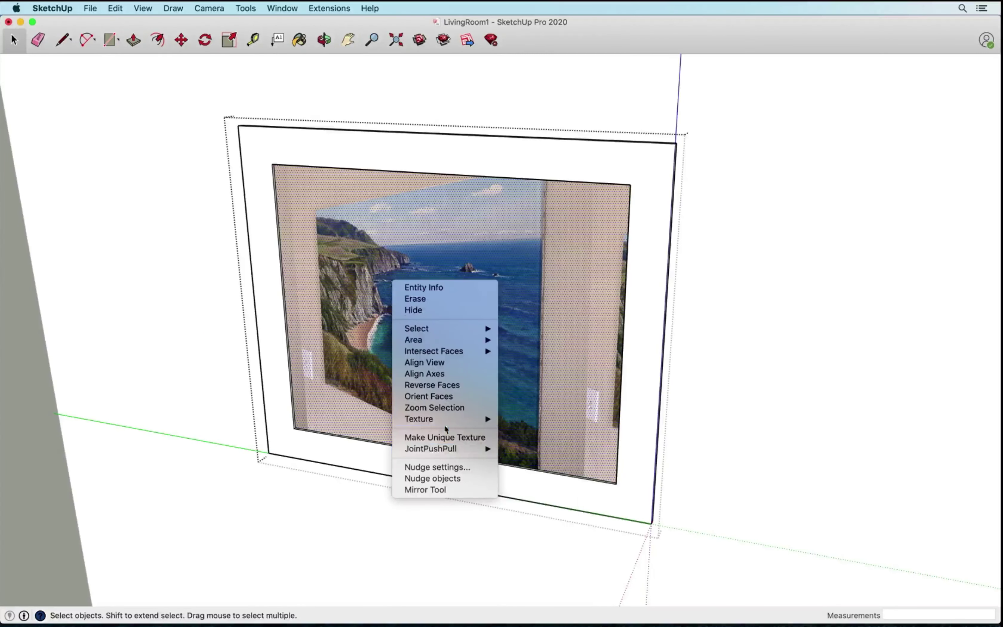
pyautogui.moveTo(445, 418)
pyautogui.click(525, 419)
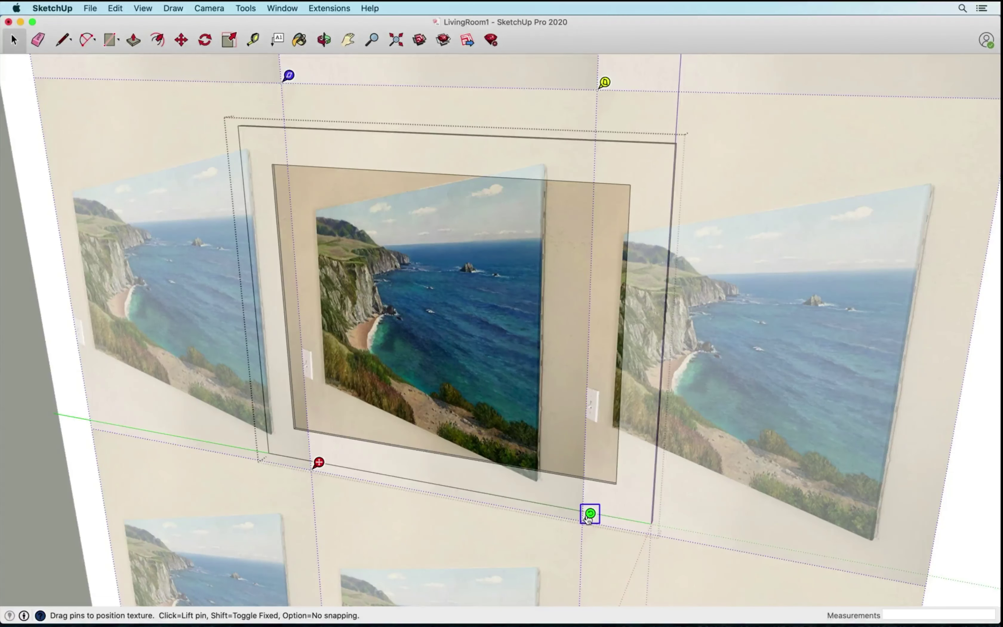
pyautogui.moveTo(589, 513)
pyautogui.mouseDown()
pyautogui.moveTo(658, 527)
pyautogui.moveTo(592, 526)
pyautogui.moveTo(546, 507)
pyautogui.moveTo(466, 419)
pyautogui.moveTo(504, 497)
pyautogui.moveTo(580, 525)
pyautogui.moveTo(589, 514)
pyautogui.mouseUp()
# Untick Fixed Pins and move the lower-right and lower-left pins onto the painting's bottom corners.
pyautogui.rightClick(442, 380)
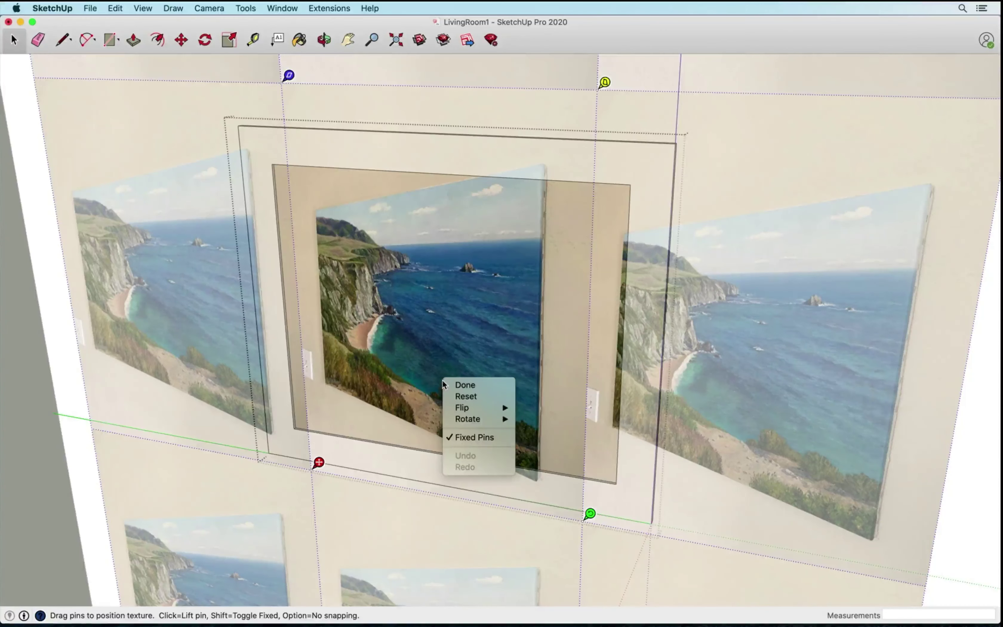
pyautogui.click(460, 438)
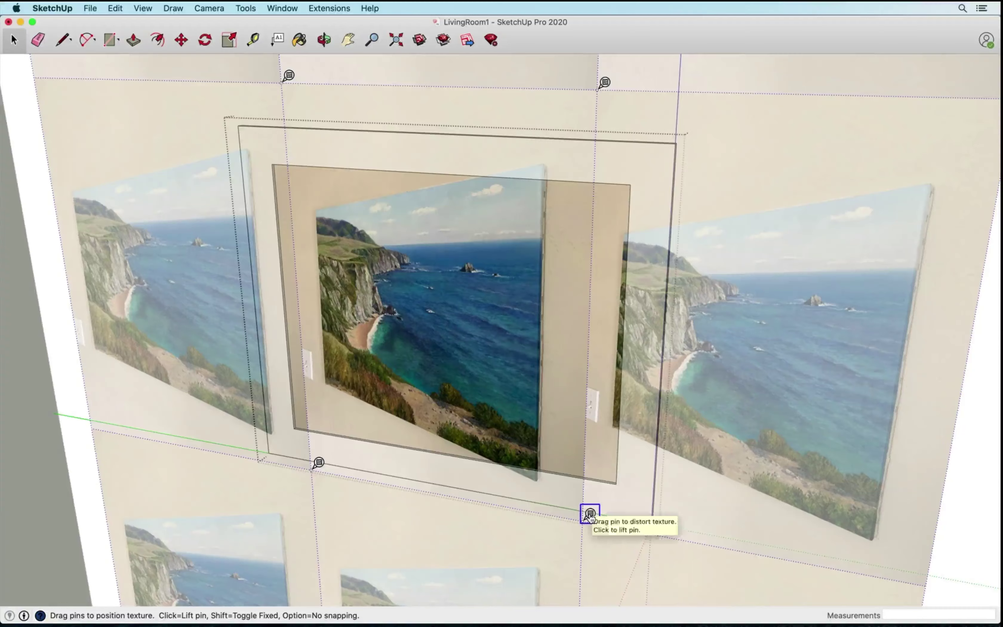
pyautogui.click(590, 514)
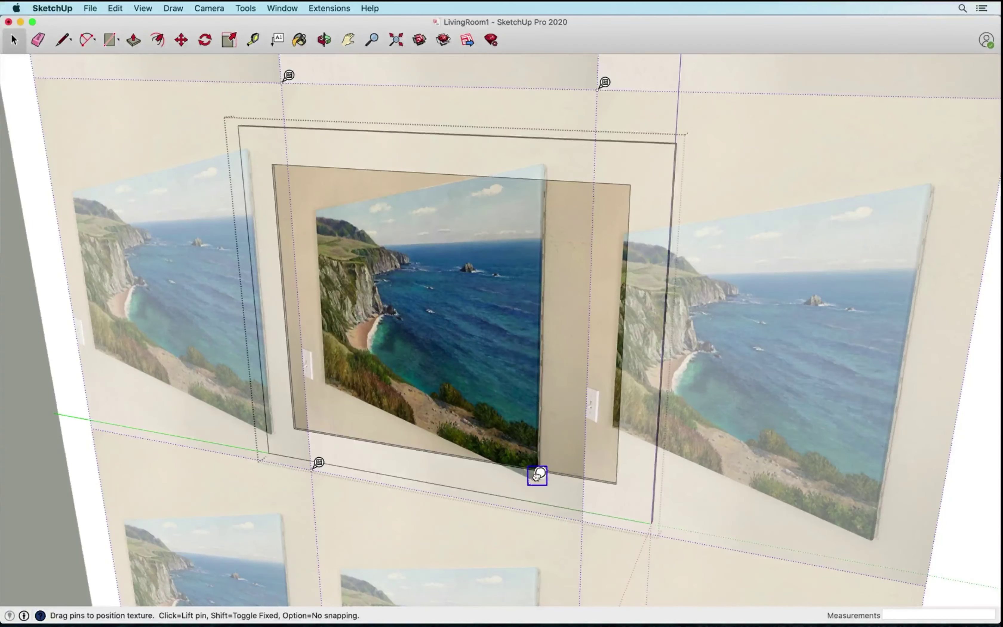
pyautogui.scroll(6, 537, 475)
pyautogui.scroll(2, 537, 476)
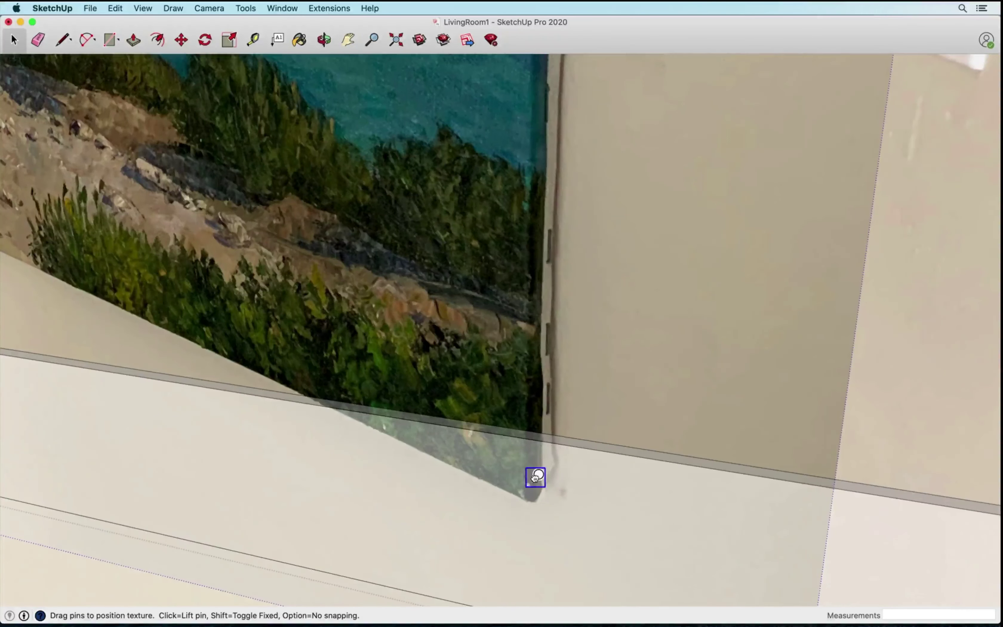
pyautogui.click(526, 482)
pyautogui.scroll(-8, 585, 549)
pyautogui.click(201, 500)
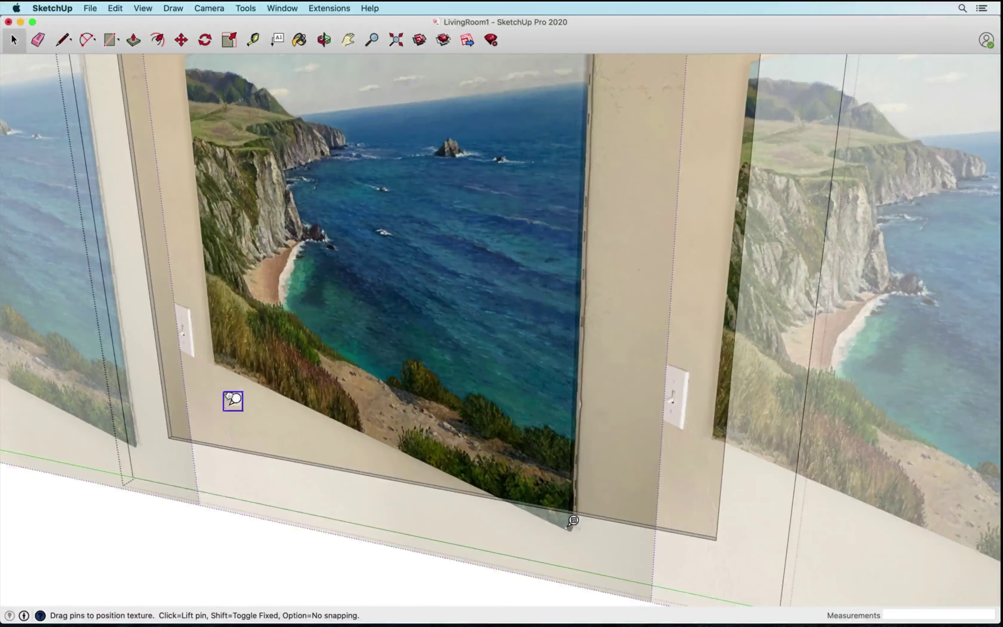
pyautogui.scroll(8, 219, 361)
pyautogui.click(225, 379)
# Move the upper-left and upper-right pins onto the painting's top corners.
pyautogui.scroll(-10, 226, 379)
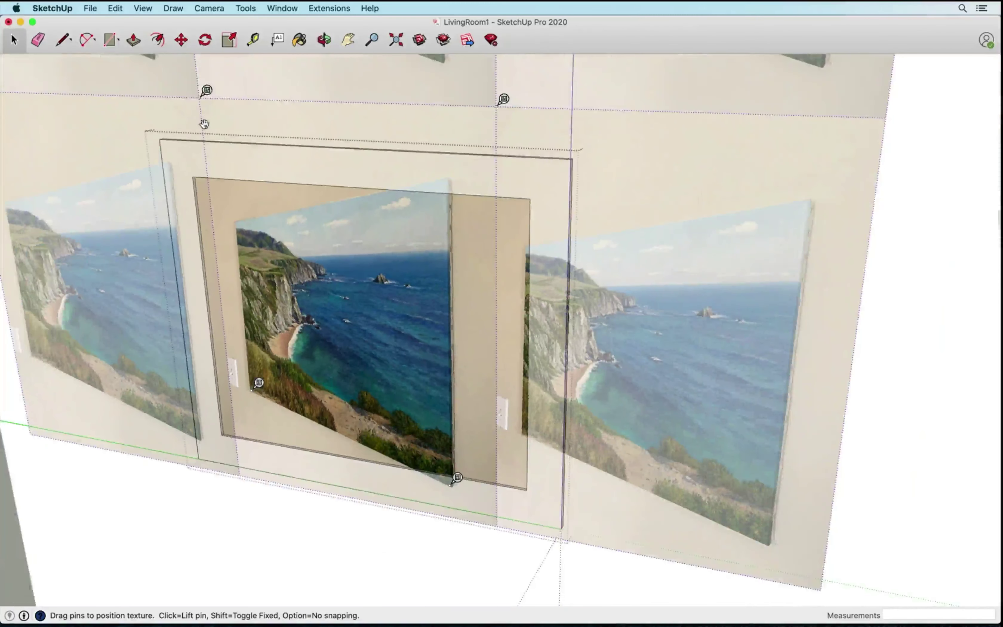
pyautogui.click(206, 90)
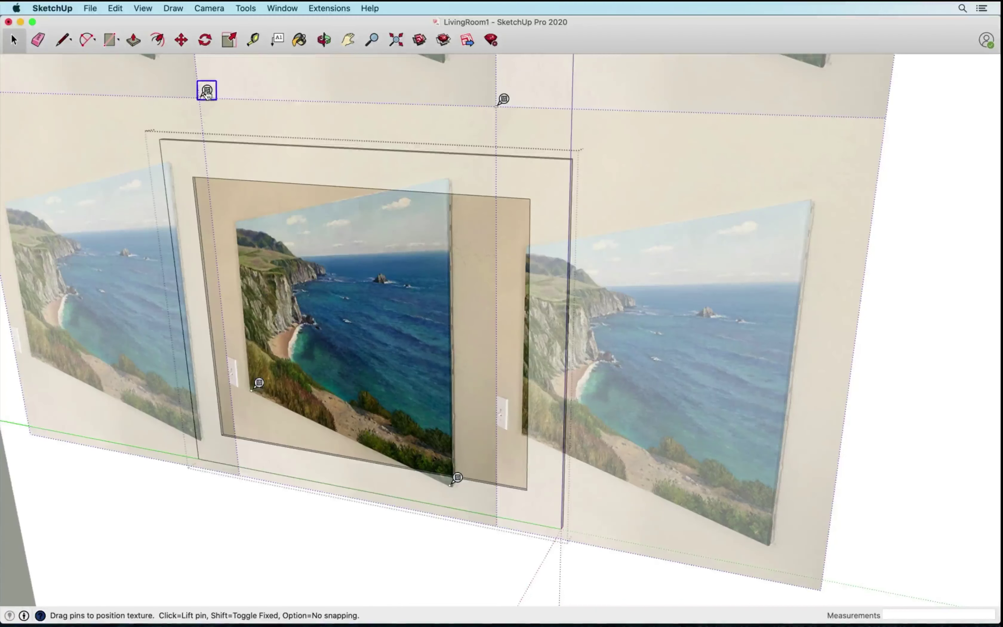
pyautogui.scroll(10, 242, 221)
pyautogui.scroll(3, 244, 226)
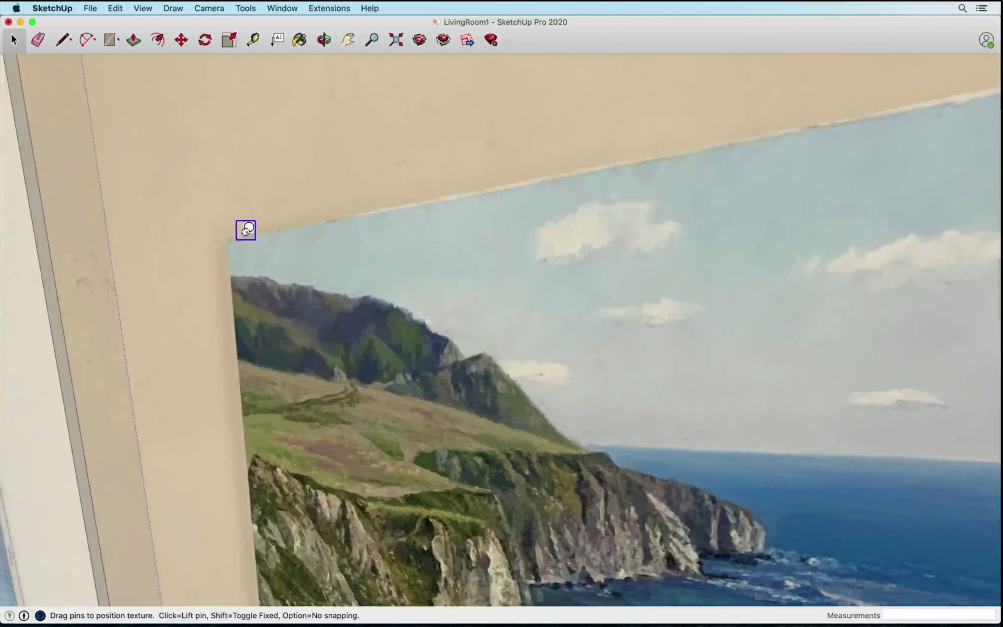
pyautogui.click(241, 234)
pyautogui.scroll(-4, 227, 315)
pyautogui.scroll(-3, 227, 315)
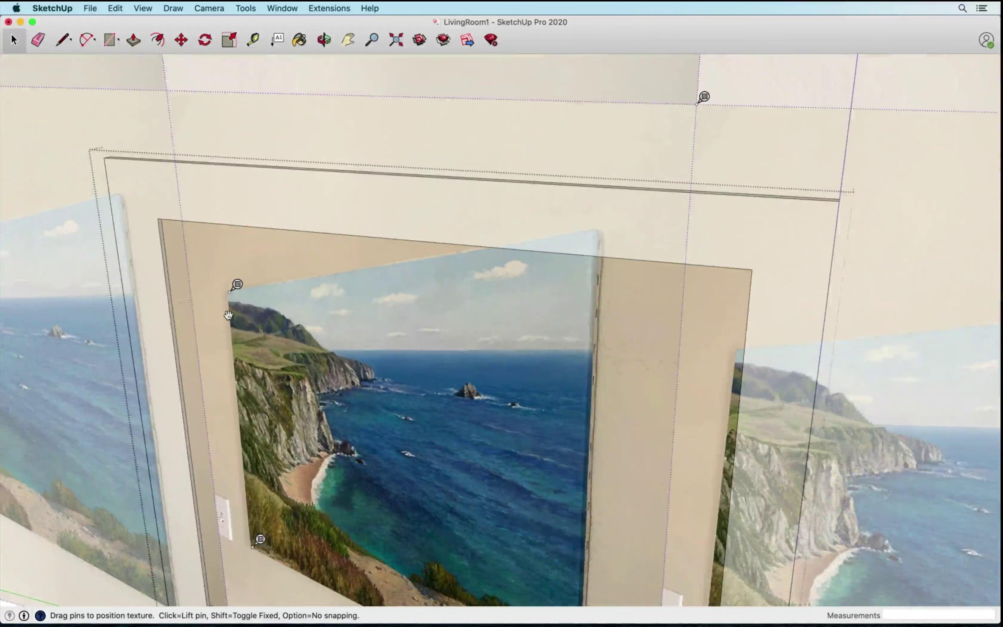
pyautogui.click(704, 96)
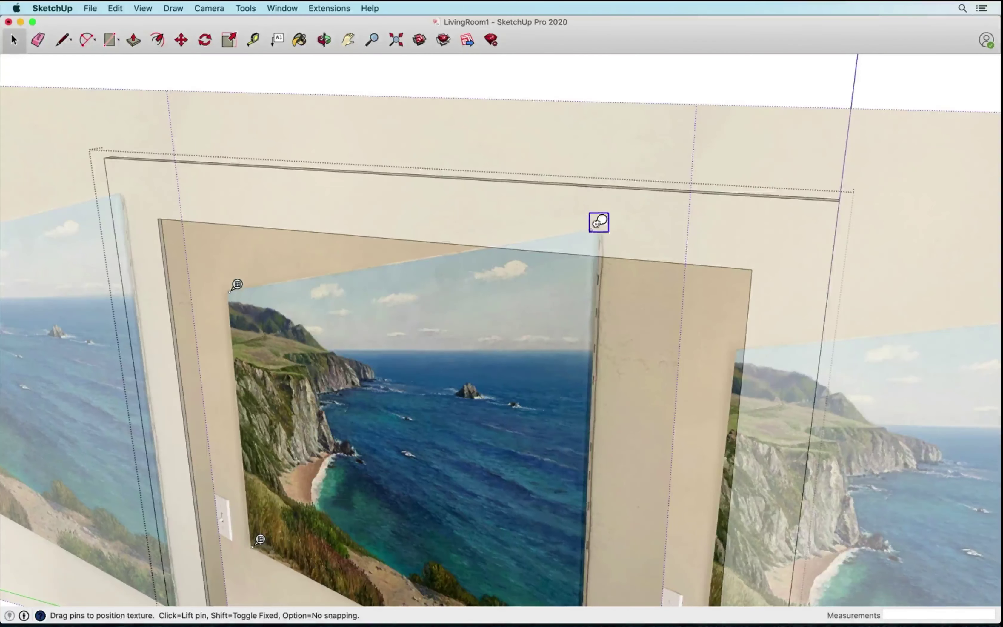
pyautogui.scroll(5, 597, 219)
pyautogui.scroll(2, 598, 226)
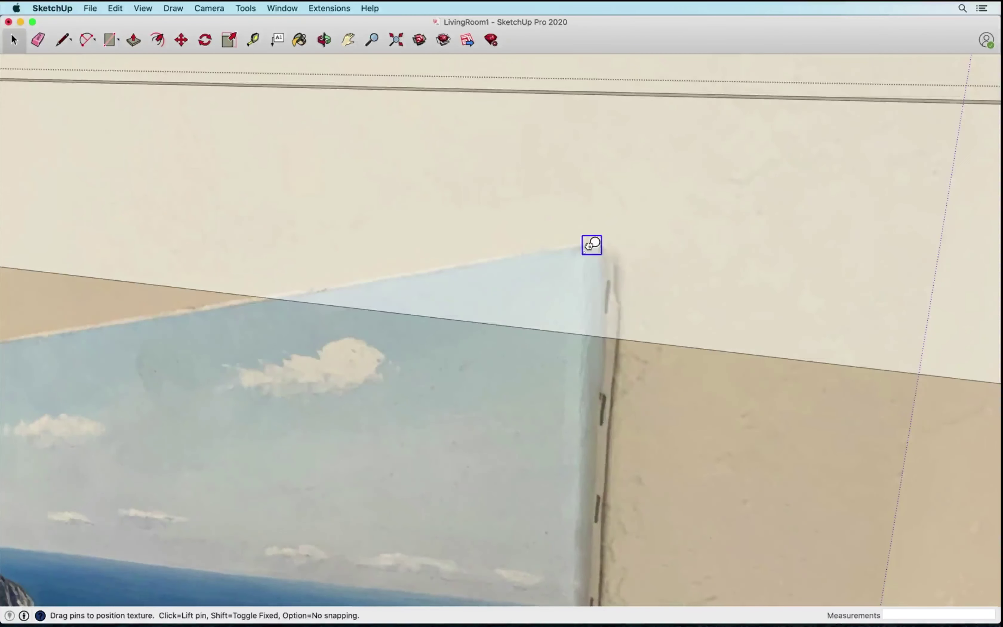
pyautogui.click(591, 245)
pyautogui.scroll(-6, 593, 246)
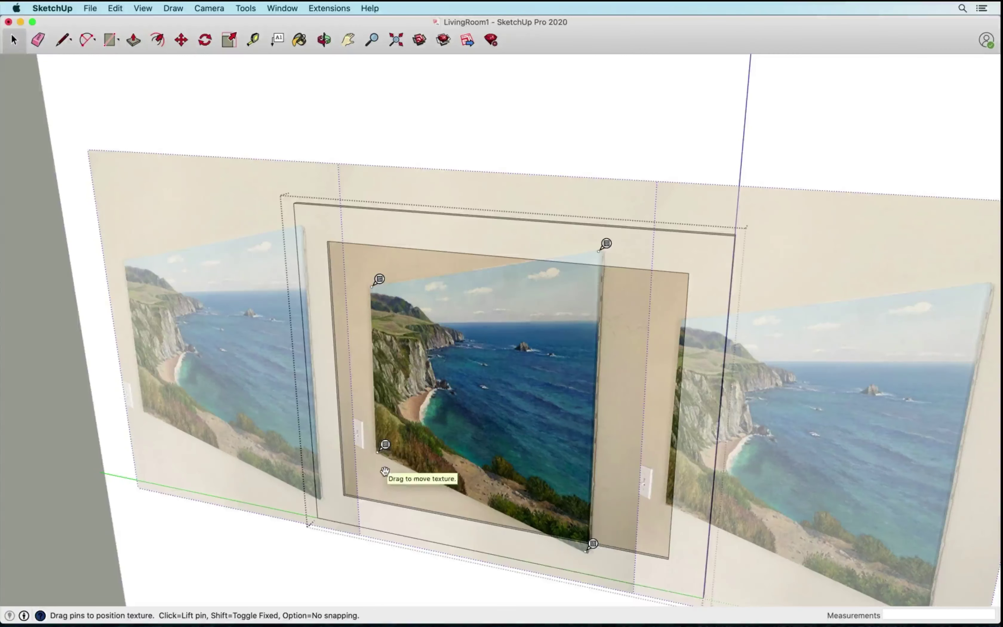
pyautogui.scroll(3, 378, 280)
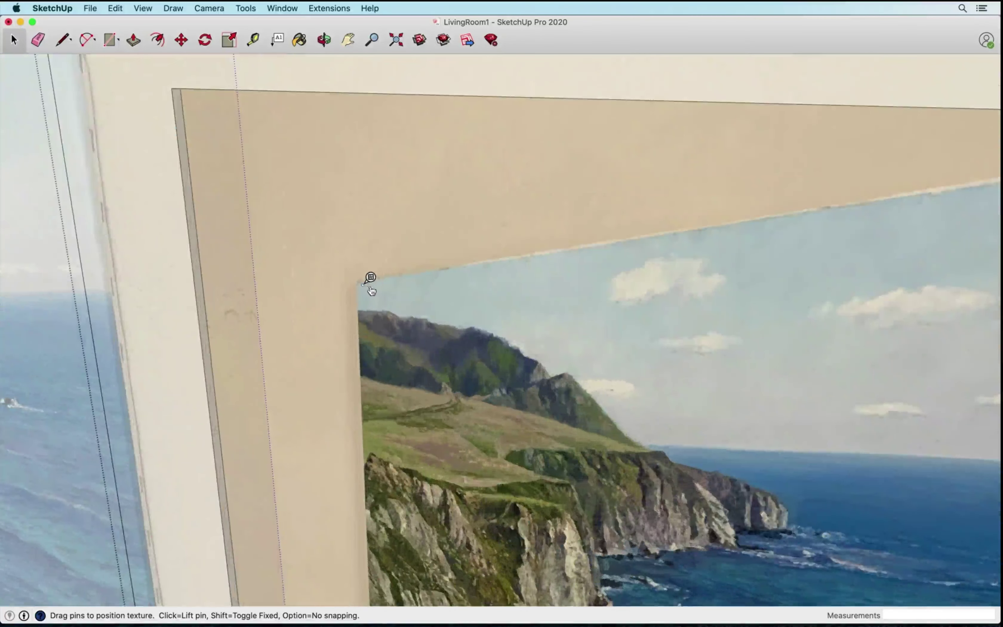
pyautogui.scroll(2, 378, 280)
pyautogui.scroll(-5, 366, 279)
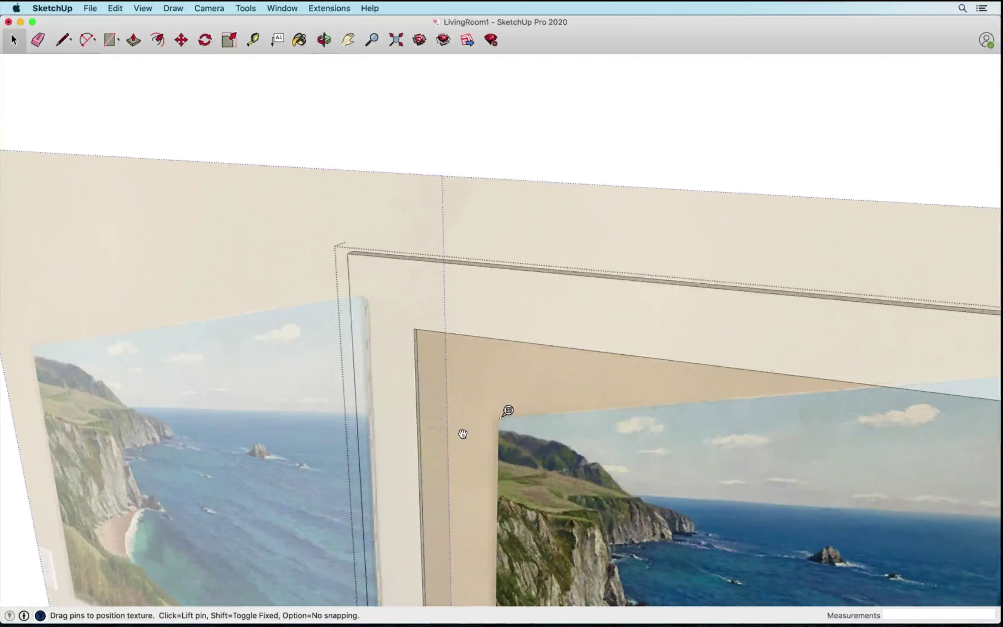
# Drag the photo's upper-left and top-right corners onto the matching panel corners.
pyautogui.moveTo(505, 411)
pyautogui.mouseDown(button='middle')
pyautogui.moveTo(502, 271)
pyautogui.moveTo(533, 394)
pyautogui.mouseUp(button='middle')
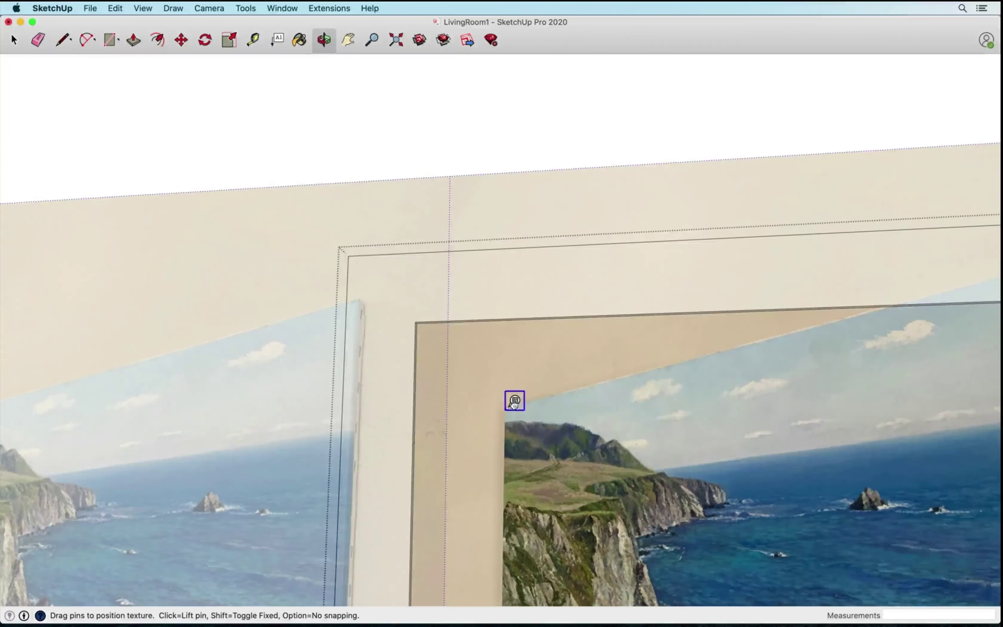
pyautogui.moveTo(514, 401); pyautogui.dragTo(425, 317)
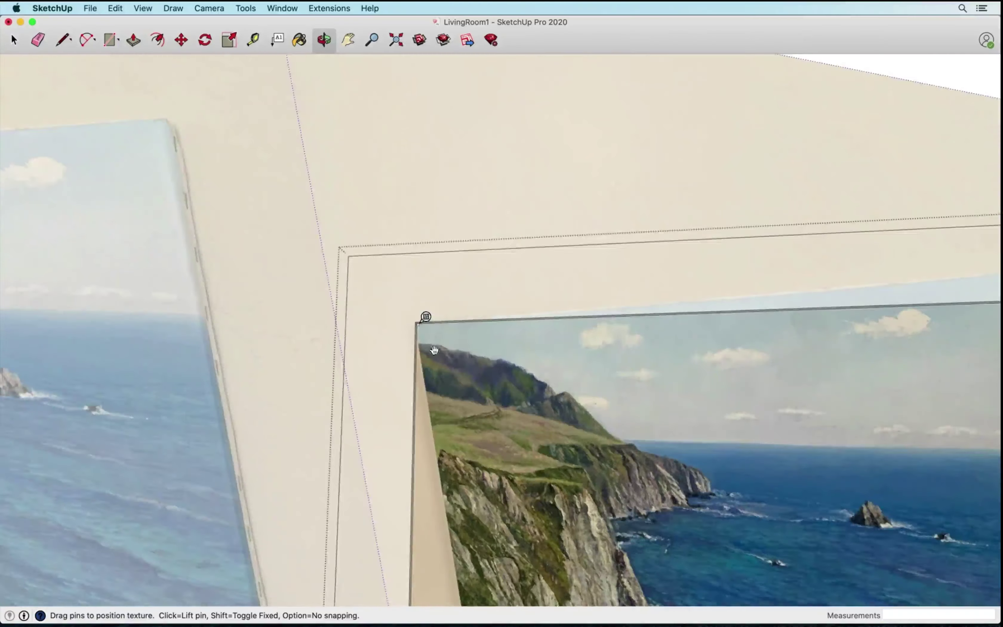
pyautogui.moveTo(425, 318); pyautogui.dragTo(656, 336, button='middle')
pyautogui.scroll(3, 656, 337)
pyautogui.moveTo(655, 336)
pyautogui.mouseDown()
pyautogui.moveTo(777, 358)
pyautogui.moveTo(785, 344)
pyautogui.mouseUp()
pyautogui.moveTo(785, 344)
pyautogui.mouseDown(button='middle')
pyautogui.moveTo(470, 380)
pyautogui.moveTo(468, 570)
pyautogui.moveTo(416, 580)
pyautogui.mouseUp(button='middle')
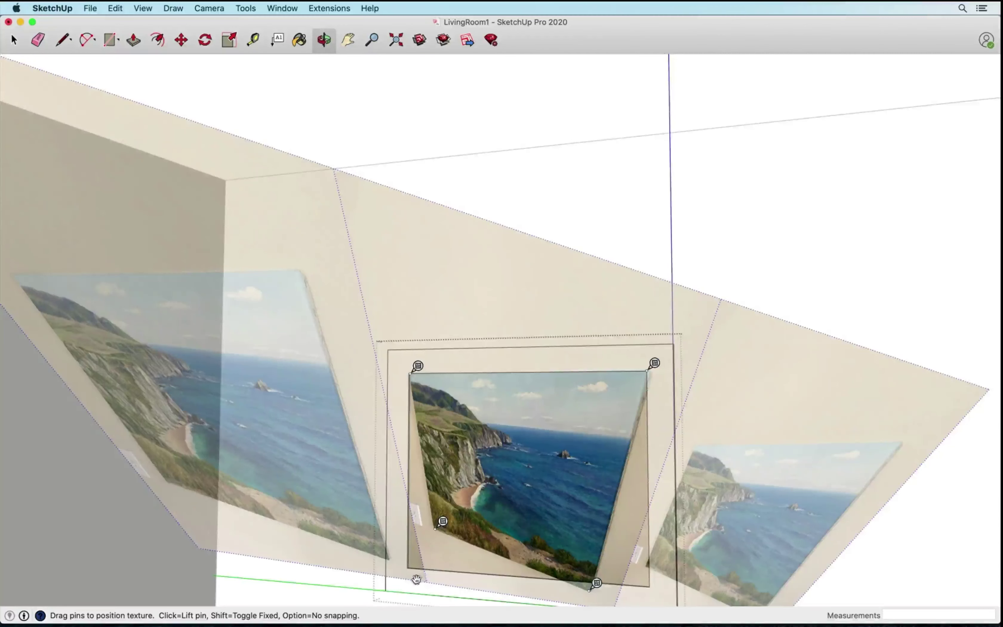
pyautogui.scroll(3, 414, 580)
# Pin the photo's bottom-left and bottom-right corners to the painting's panel corners.
pyautogui.moveTo(468, 458); pyautogui.dragTo(406, 544)
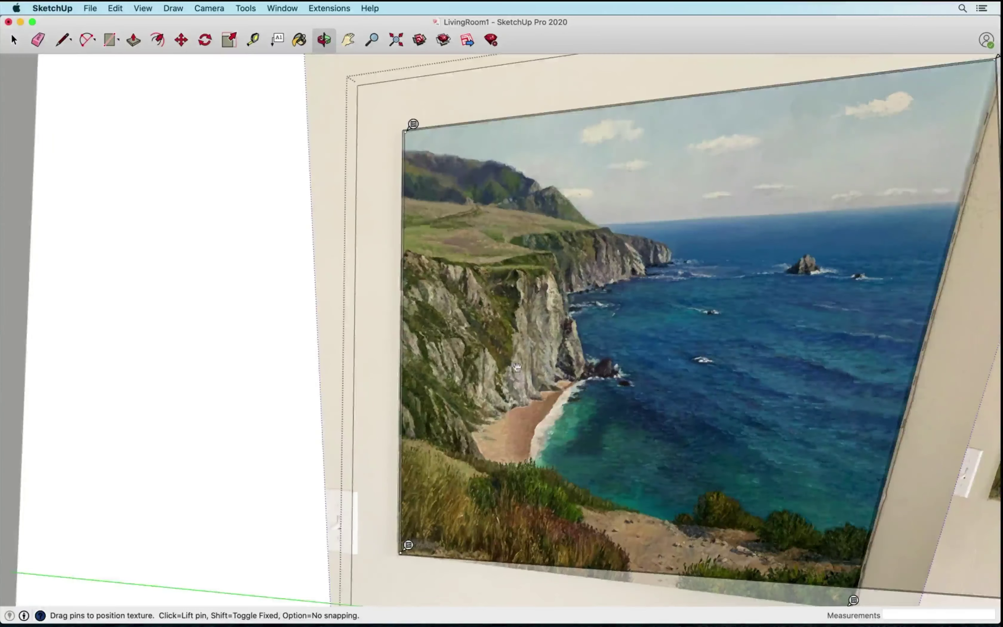
pyautogui.scroll(-5, 406, 544)
pyautogui.moveTo(406, 544)
pyautogui.mouseDown(button='middle')
pyautogui.moveTo(686, 525)
pyautogui.moveTo(624, 466)
pyautogui.mouseUp(button='middle')
pyautogui.scroll(6, 622, 466)
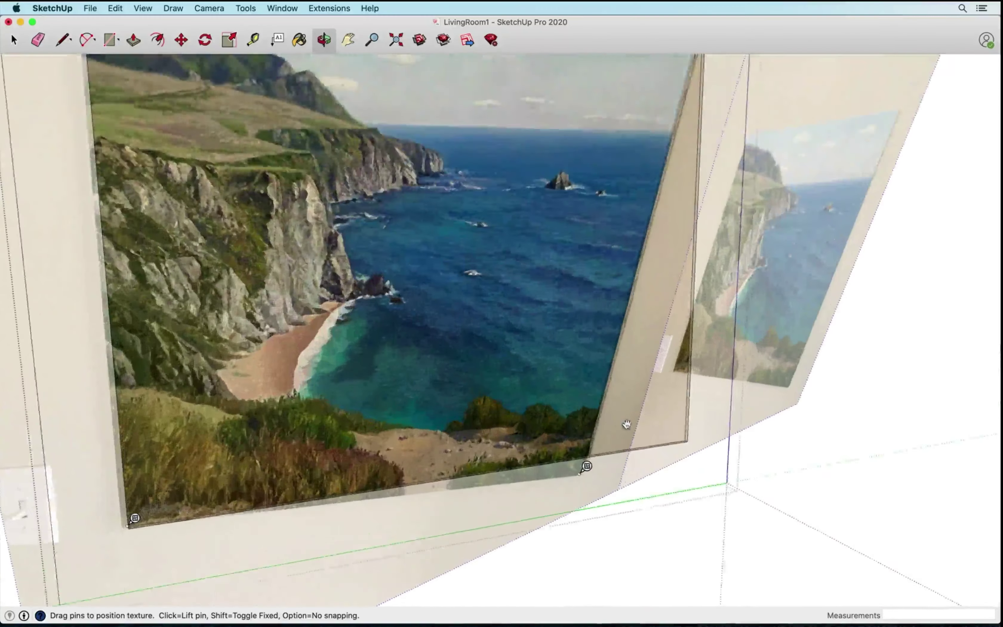
pyautogui.moveTo(556, 506)
pyautogui.mouseDown()
pyautogui.moveTo(731, 430)
pyautogui.moveTo(749, 442)
pyautogui.mouseUp()
pyautogui.scroll(3, 749, 442)
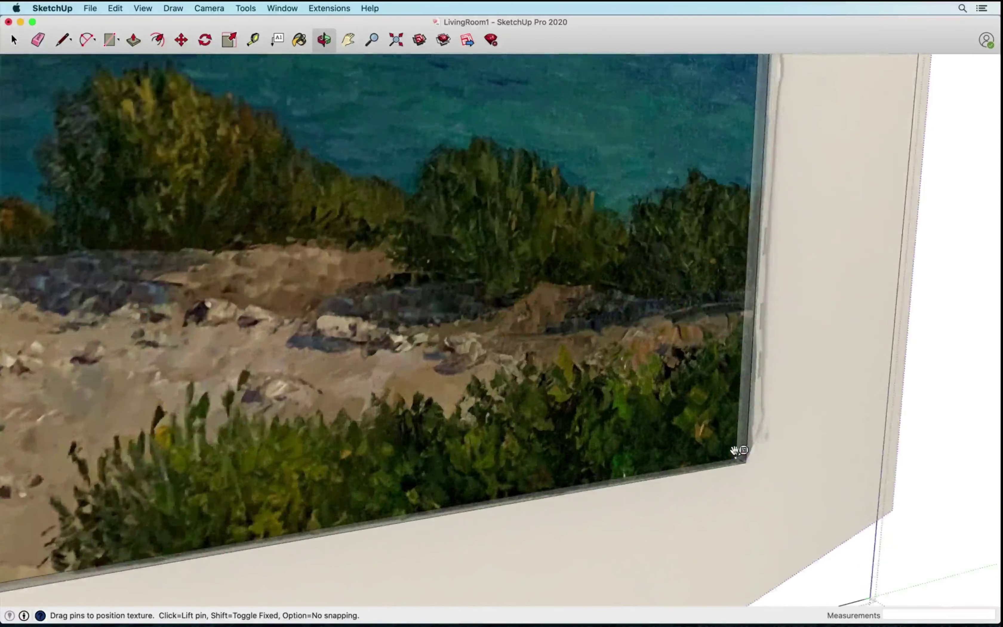
pyautogui.scroll(-10, 732, 457)
# Orbit around each corner to check the fit, realigning the photo at the bottom-left corner.
pyautogui.moveTo(732, 457); pyautogui.dragTo(397, 404, button='middle')
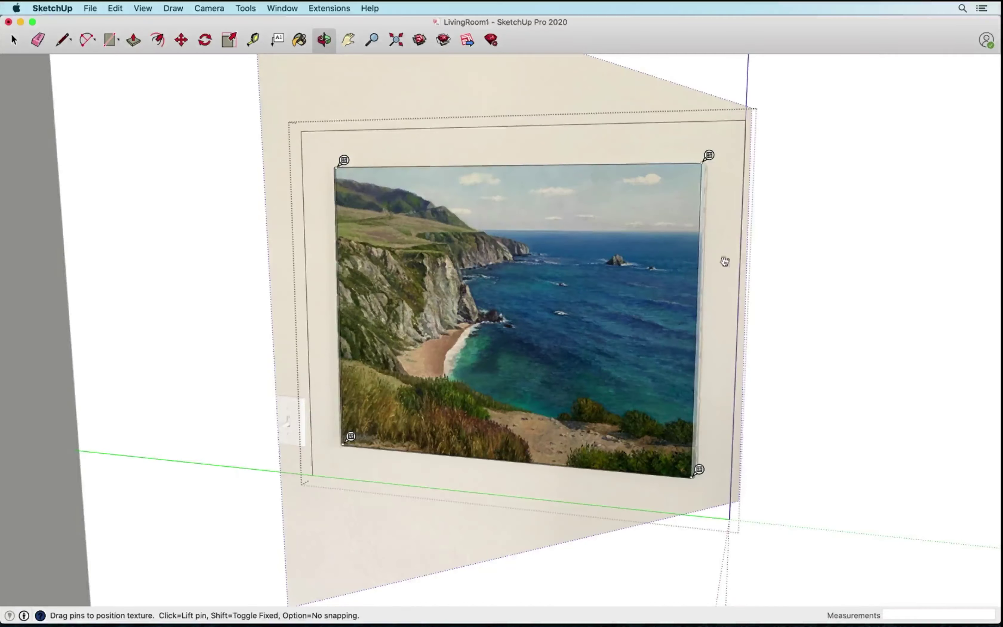
pyautogui.scroll(10, 338, 165)
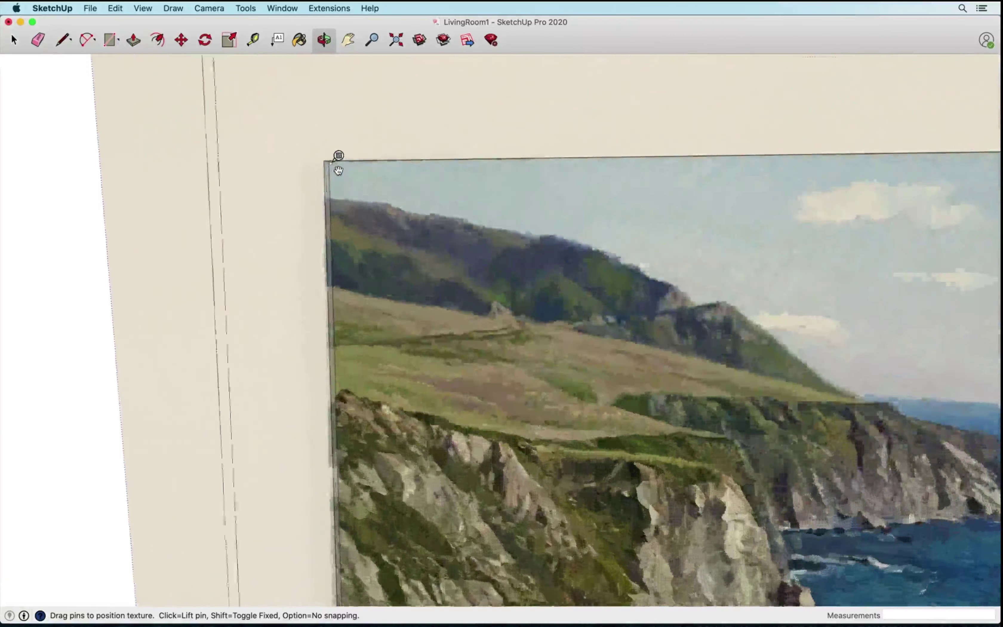
pyautogui.scroll(3, 327, 157)
pyautogui.moveTo(324, 157); pyautogui.dragTo(327, 150, button='middle')
pyautogui.scroll(-5, 315, 132)
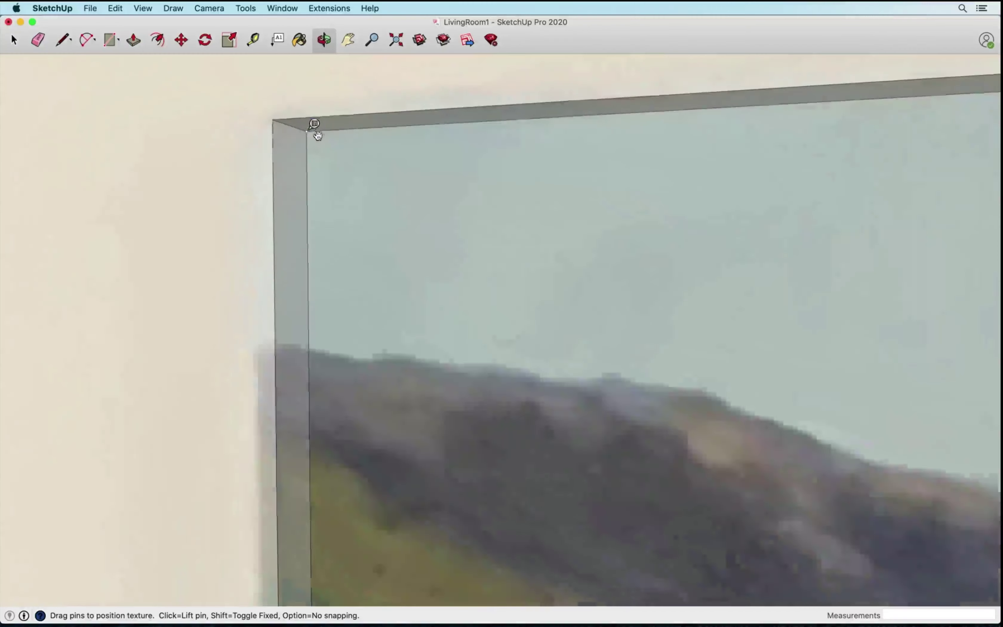
pyautogui.scroll(-5, 342, 242)
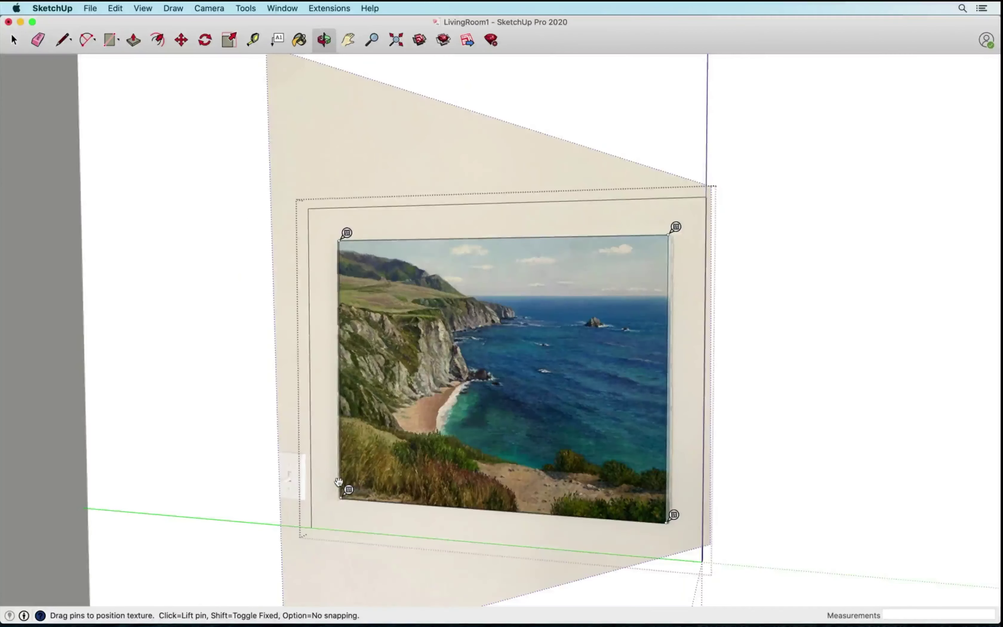
pyautogui.scroll(6, 342, 487)
pyautogui.scroll(4, 341, 493)
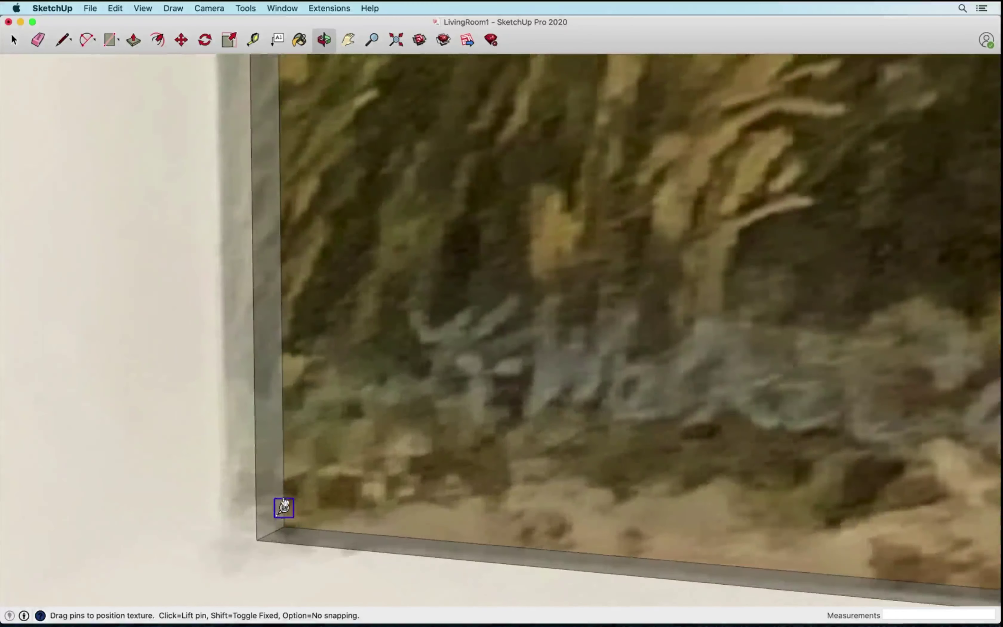
pyautogui.moveTo(283, 508); pyautogui.dragTo(291, 519)
pyautogui.scroll(-10, 292, 519)
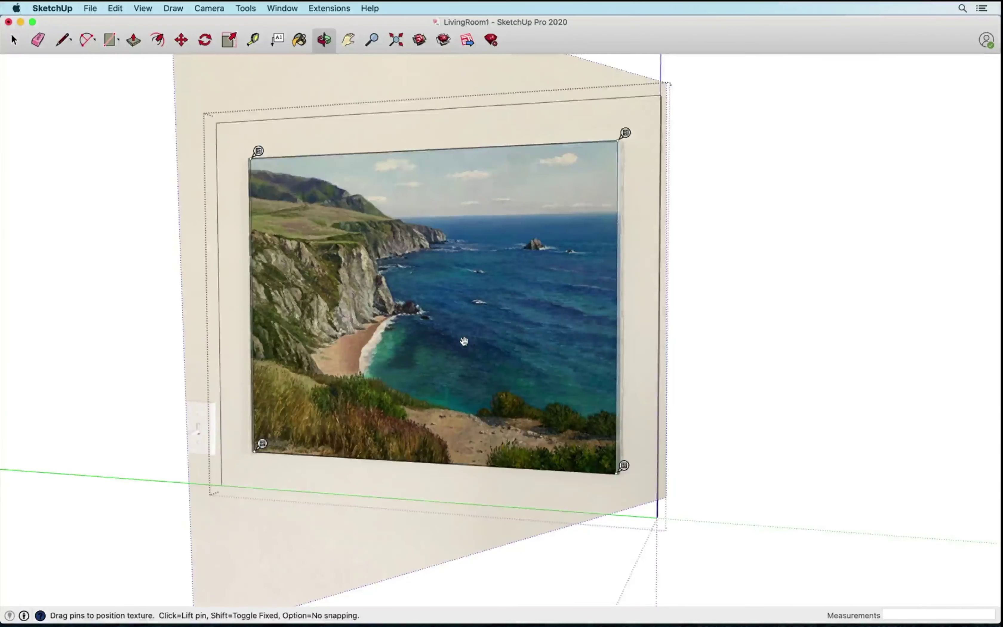
pyautogui.moveTo(463, 341)
pyautogui.mouseDown(button='middle')
pyautogui.moveTo(701, 235)
pyautogui.moveTo(610, 200)
pyautogui.mouseUp(button='middle')
pyautogui.scroll(8, 605, 199)
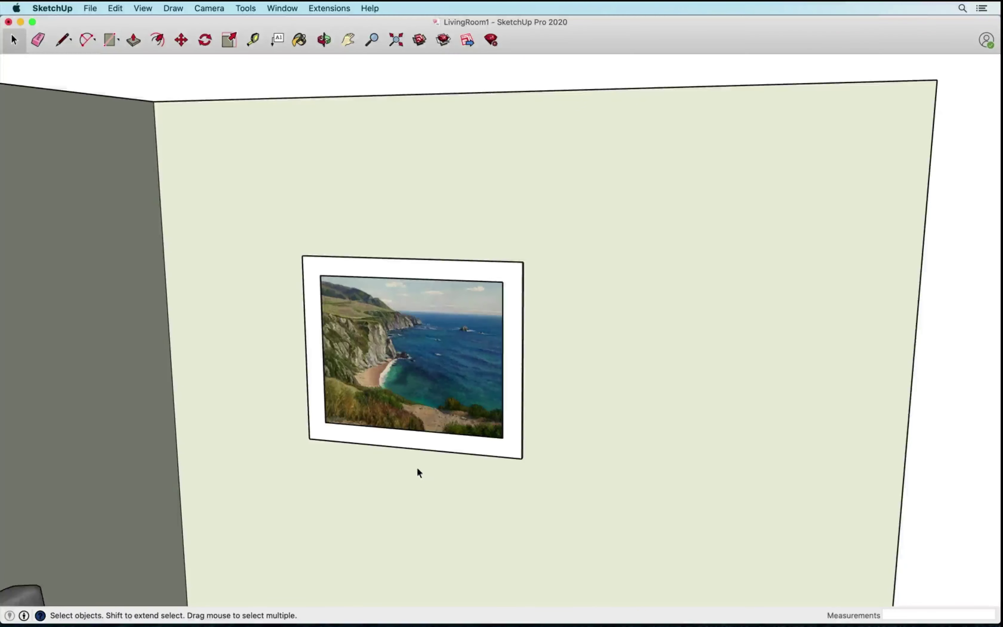
pyautogui.scroll(3, 407, 466)
pyautogui.moveTo(407, 466)
pyautogui.mouseDown(button='middle')
pyautogui.moveTo(477, 415)
pyautogui.moveTo(409, 402)
pyautogui.moveTo(654, 416)
pyautogui.moveTo(736, 396)
pyautogui.moveTo(514, 429)
pyautogui.mouseUp(button='middle')
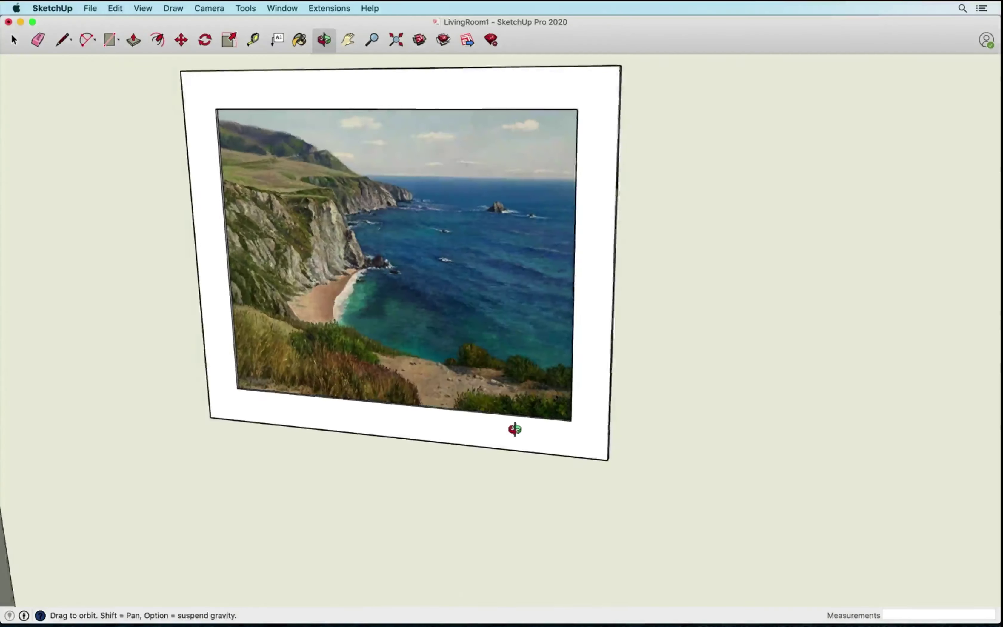
pyautogui.scroll(-5, 500, 432)
pyautogui.scroll(1, 451, 393)
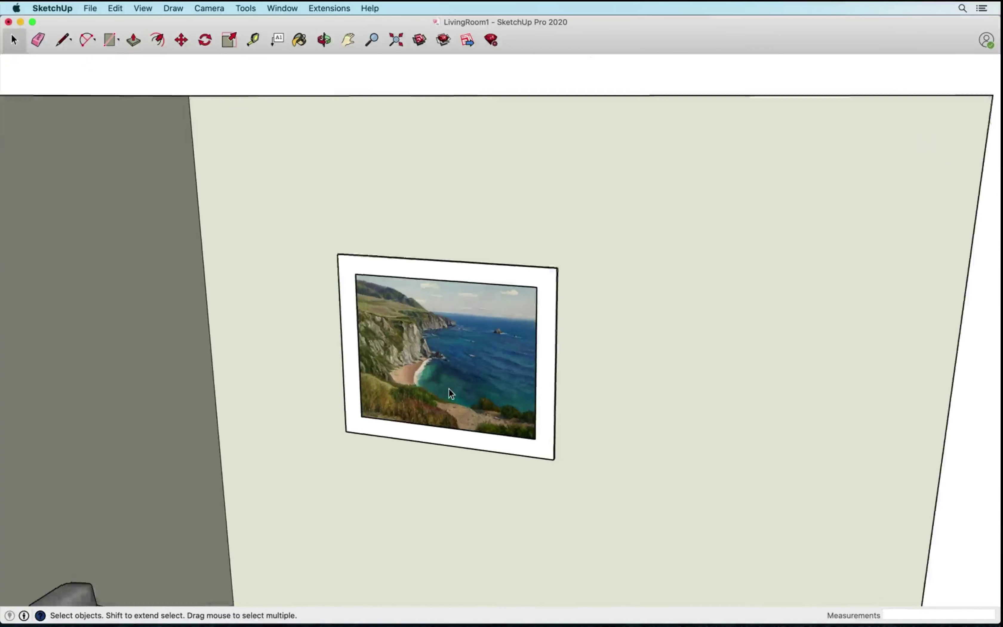
pyautogui.scroll(4, 449, 389)
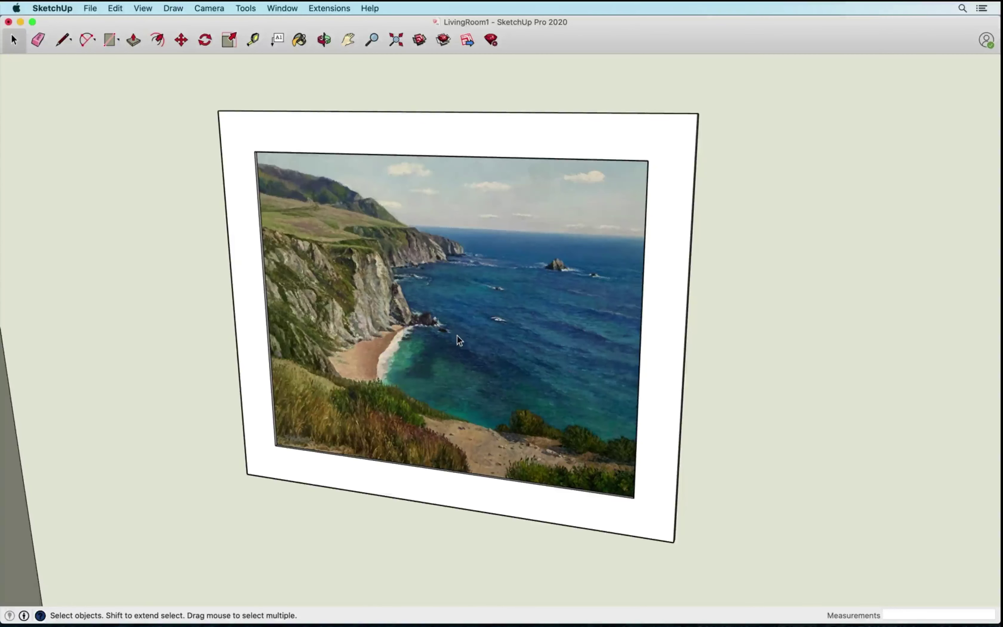
# Edit the framed painting, select its white border, and sample a dark brown from the painting.
pyautogui.doubleClick(457, 335)
pyautogui.scroll(3, 649, 510)
pyautogui.click(425, 503)
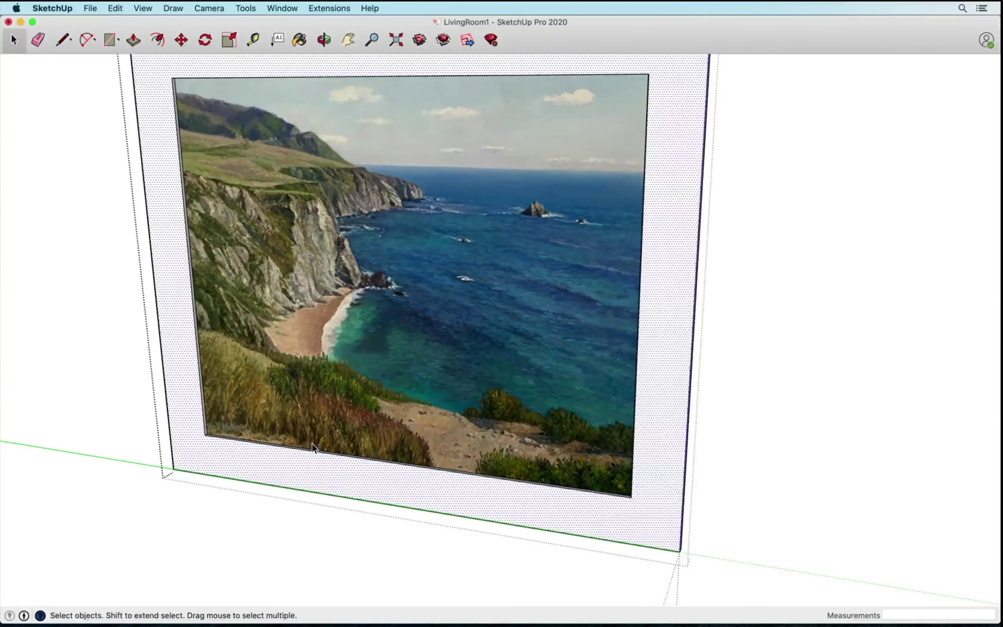
pyautogui.press('b')
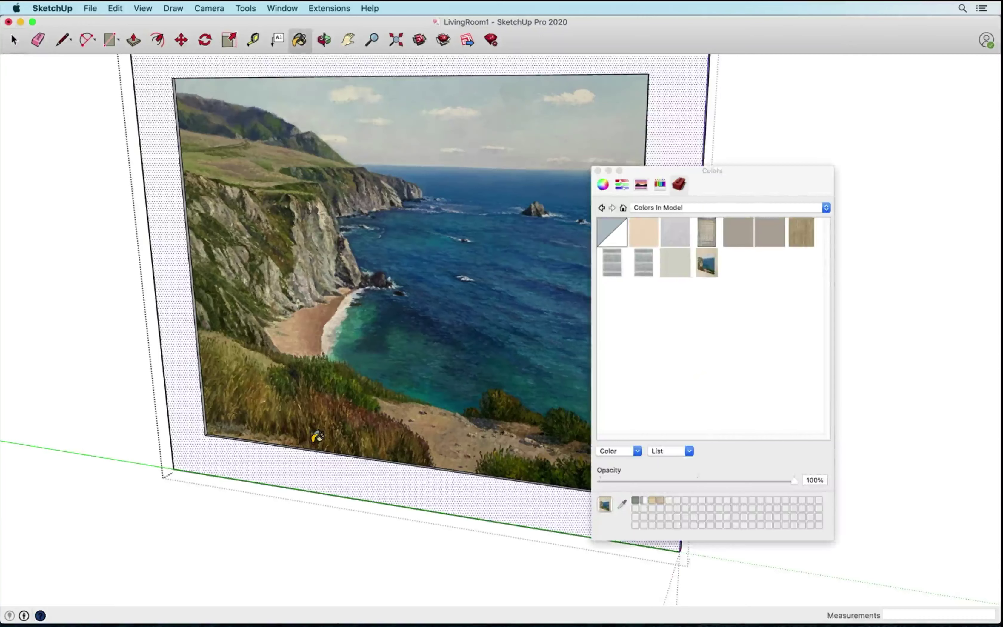
pyautogui.click(622, 504)
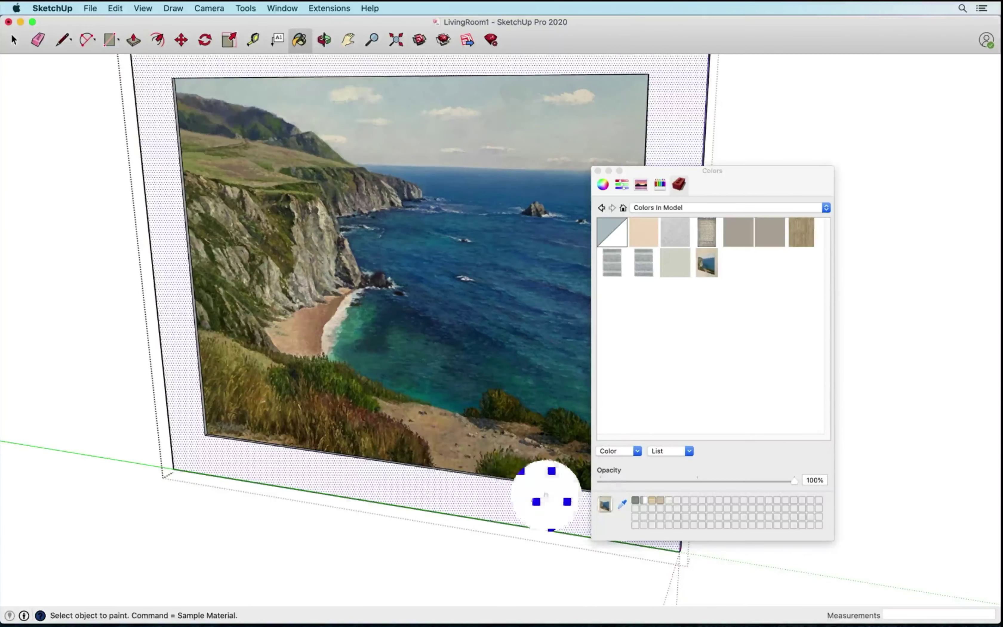
pyautogui.click(376, 425)
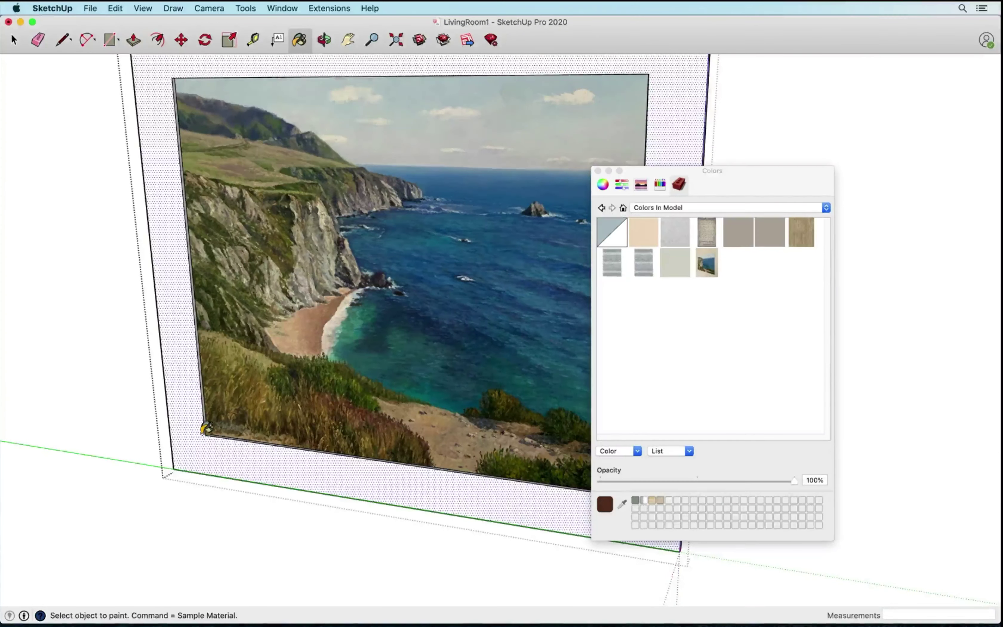
pyautogui.scroll(5, 205, 427)
pyautogui.press('space')
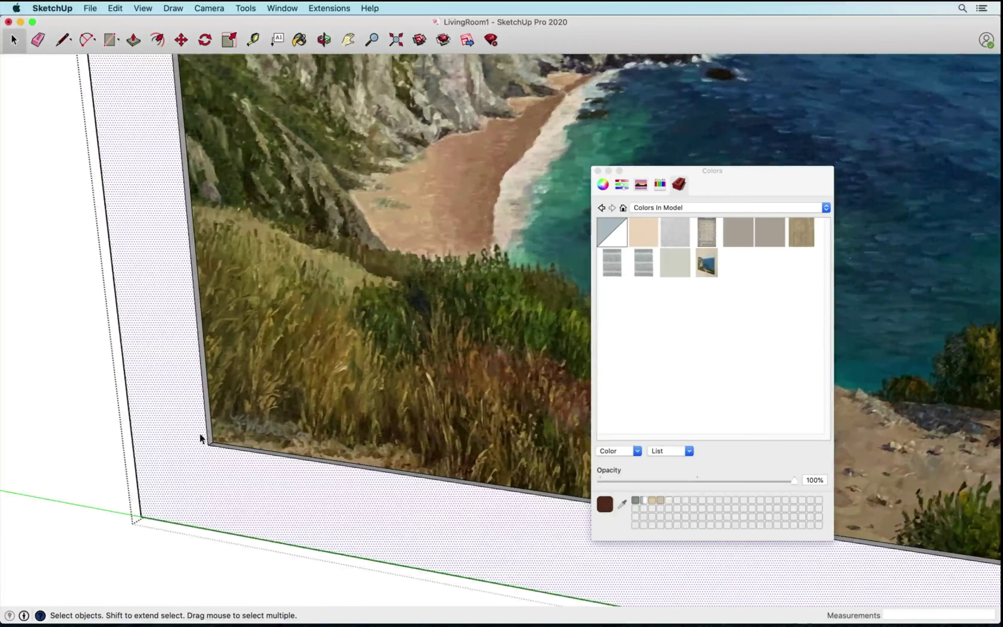
pyautogui.press('o')
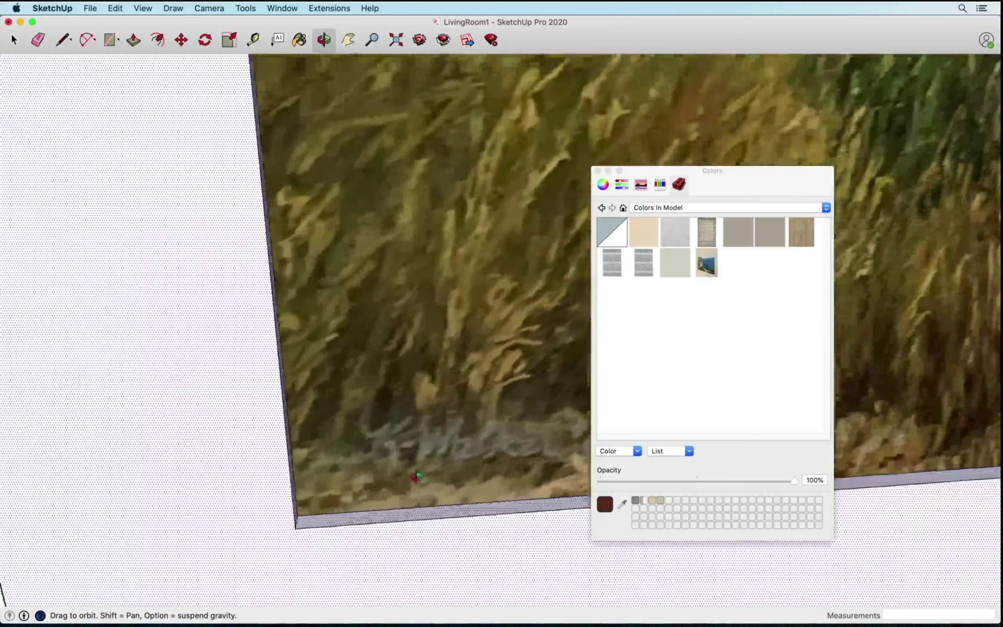
# Paint the frame with the sampled dark brown.
pyautogui.moveTo(200, 438)
pyautogui.mouseDown()
pyautogui.moveTo(661, 362)
pyautogui.moveTo(687, 345)
pyautogui.moveTo(349, 361)
pyautogui.mouseUp()
pyautogui.press('space')
pyautogui.scroll(-6, 240, 407)
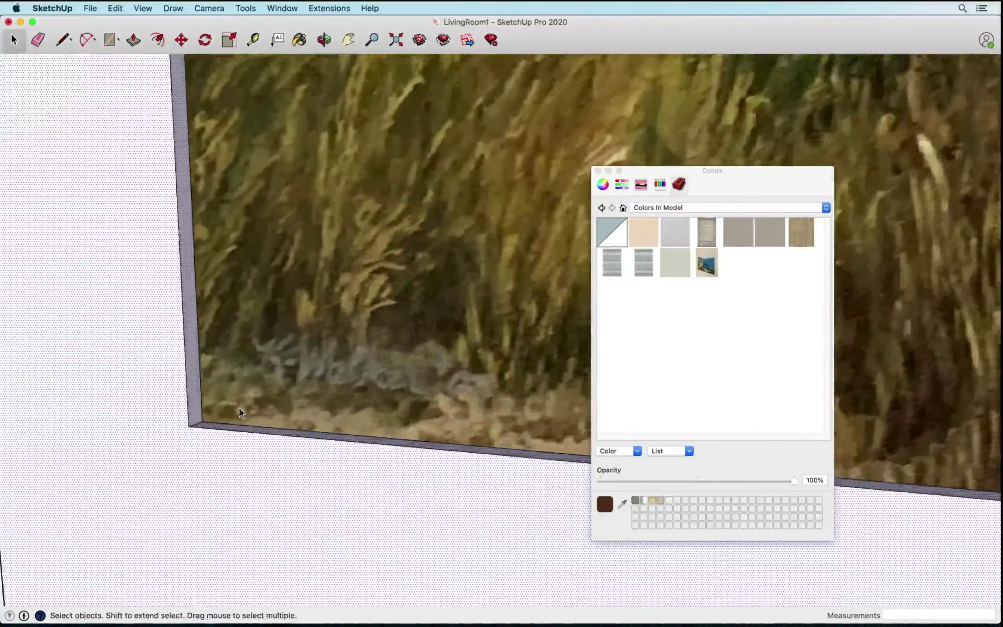
pyautogui.click(605, 510)
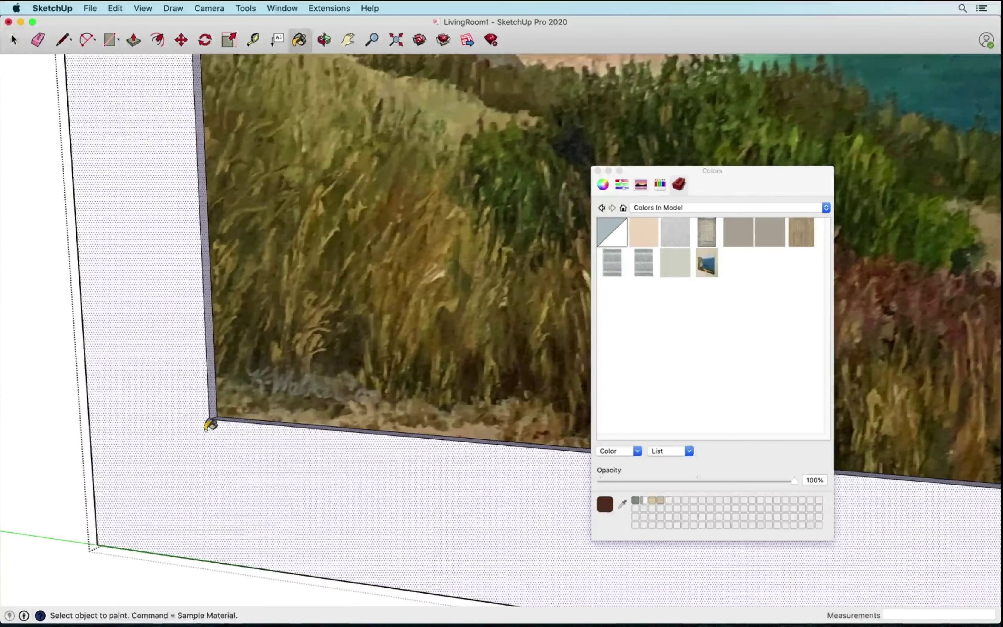
pyautogui.click(170, 399)
pyautogui.scroll(-10, 183, 401)
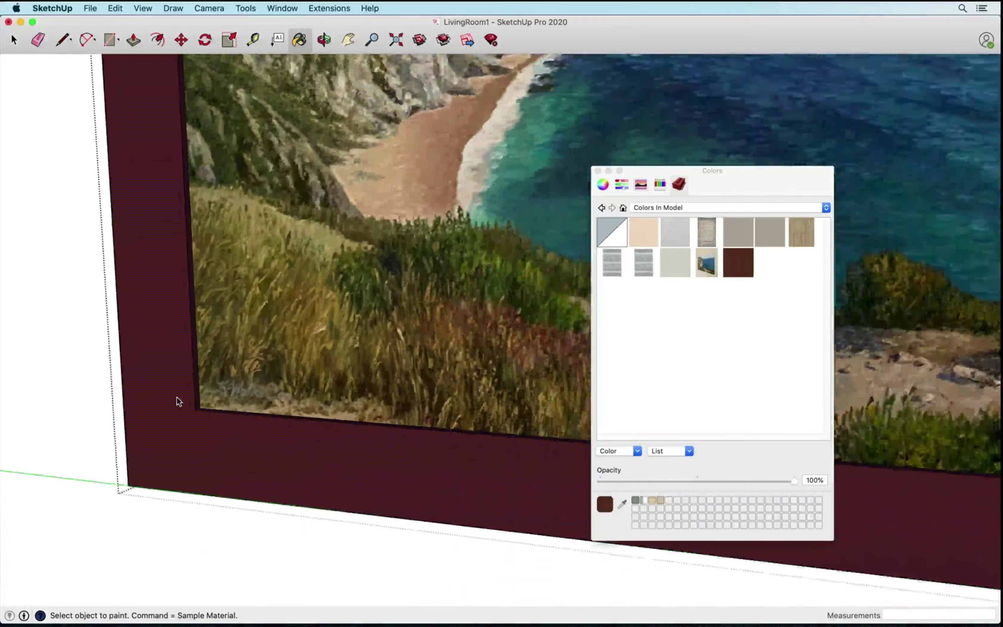
# Close the Colors window and orbit to view the dark-brown framed ocean painting on the green wall.
pyautogui.press('space')
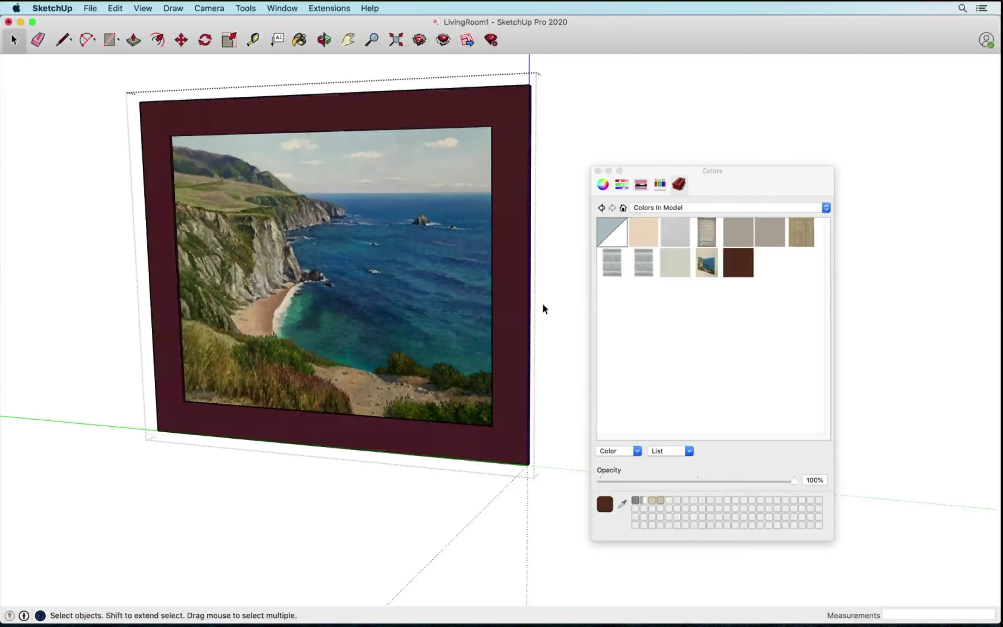
pyautogui.click(597, 170)
pyautogui.scroll(-2, 578, 335)
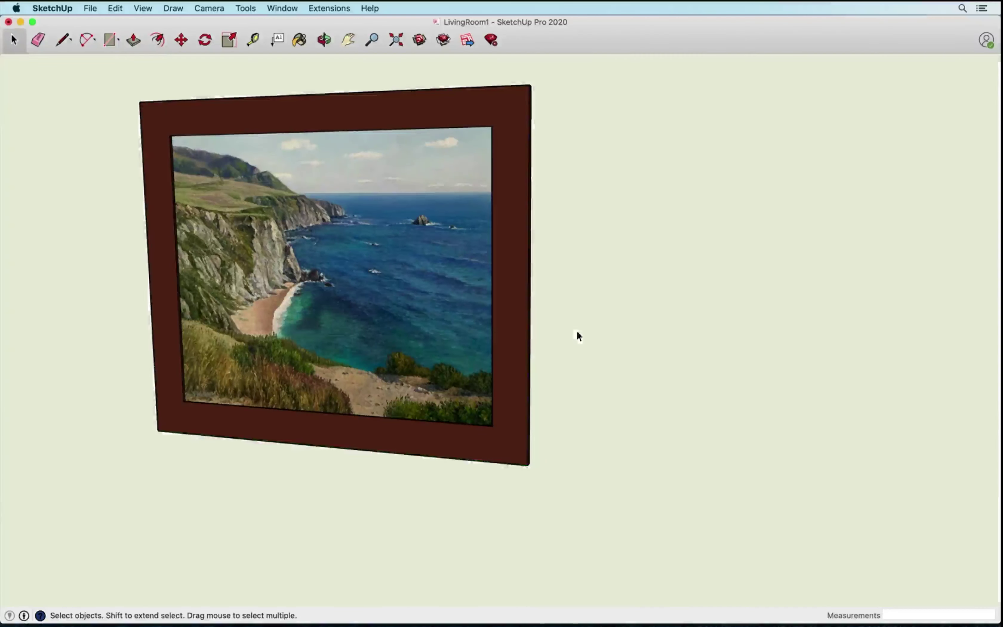
pyautogui.scroll(-8, 279, 425)
pyautogui.moveTo(278, 425); pyautogui.dragTo(305, 468, button='middle')
pyautogui.scroll(5, 278, 366)
pyautogui.moveTo(278, 365)
pyautogui.mouseDown(button='middle')
pyautogui.moveTo(553, 382)
pyautogui.moveTo(360, 349)
pyautogui.mouseUp(button='middle')
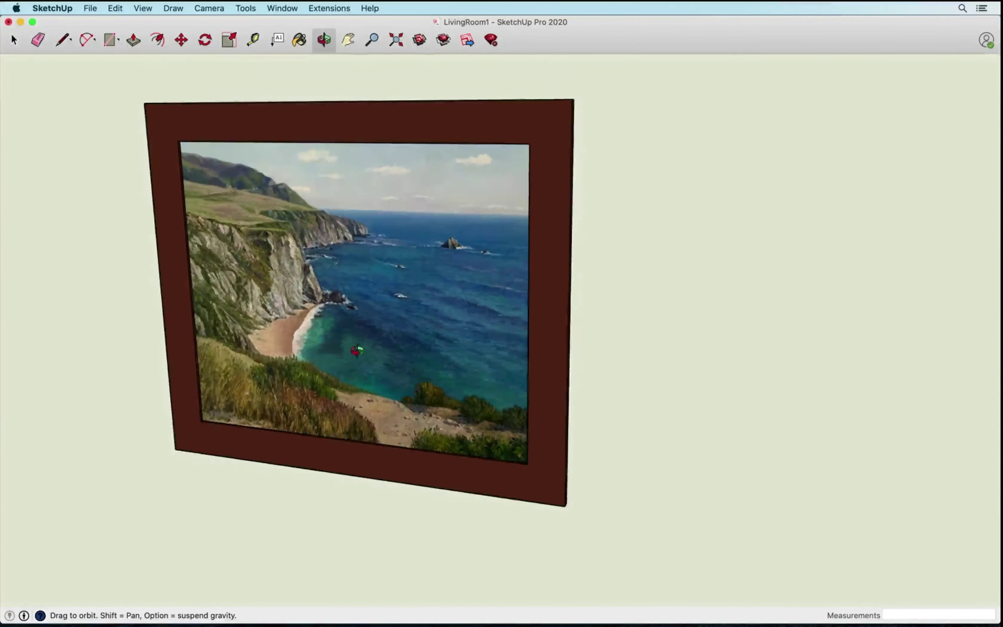